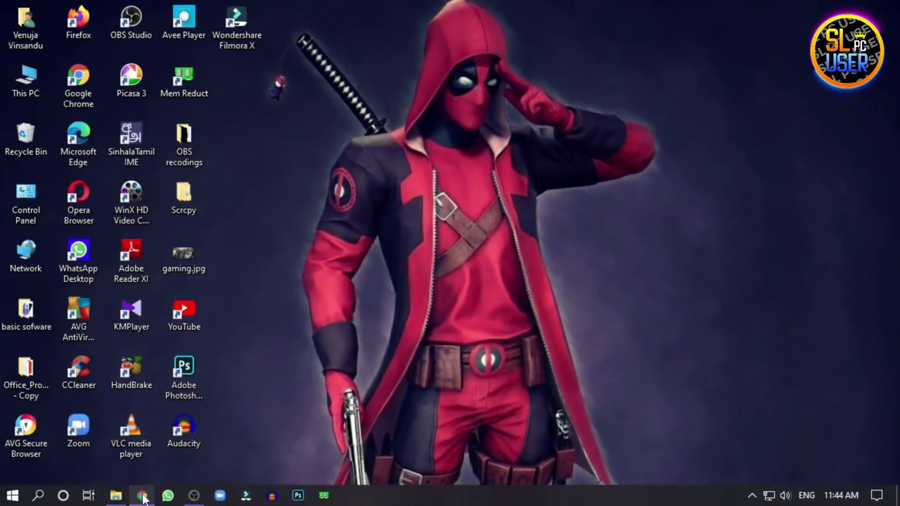
- Switch to Chrome, search Google for "rainmeter" and open the Downloads section of the rainmeter.net site
left_click(142, 495)
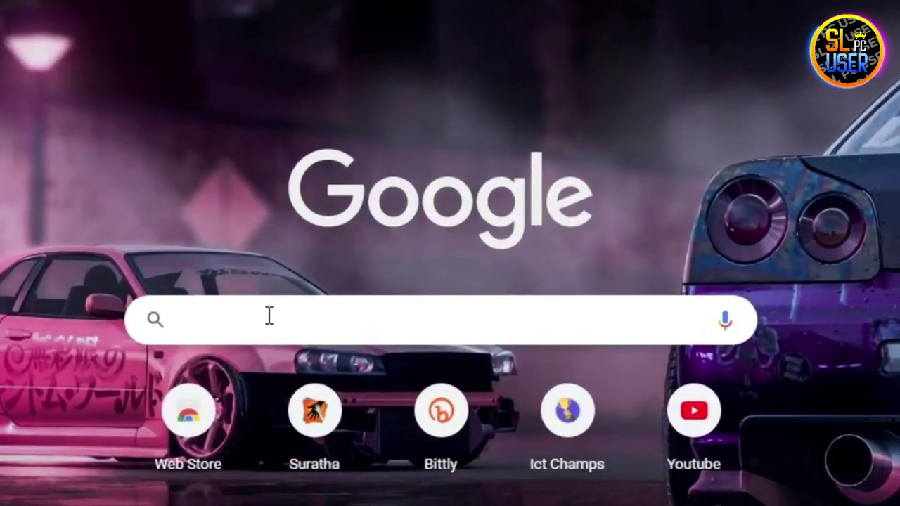
left_click(270, 316)
type("rainmeter")
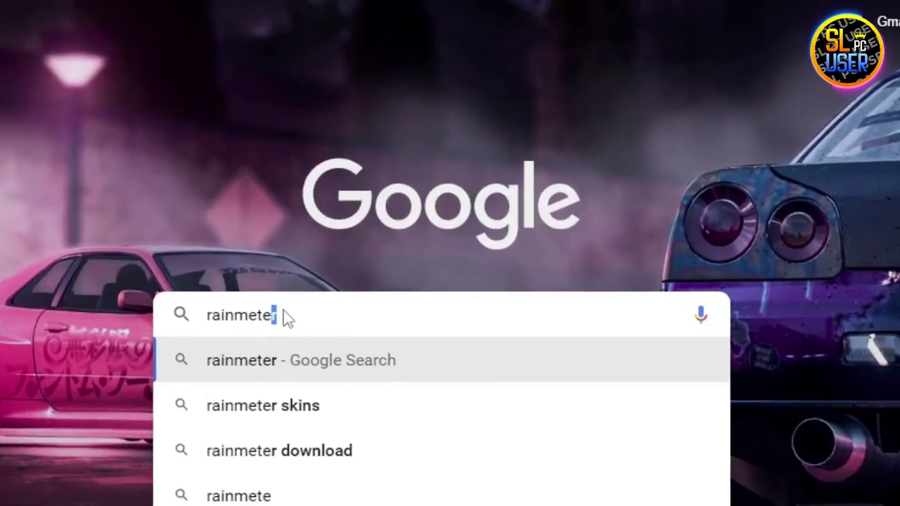
key("Return")
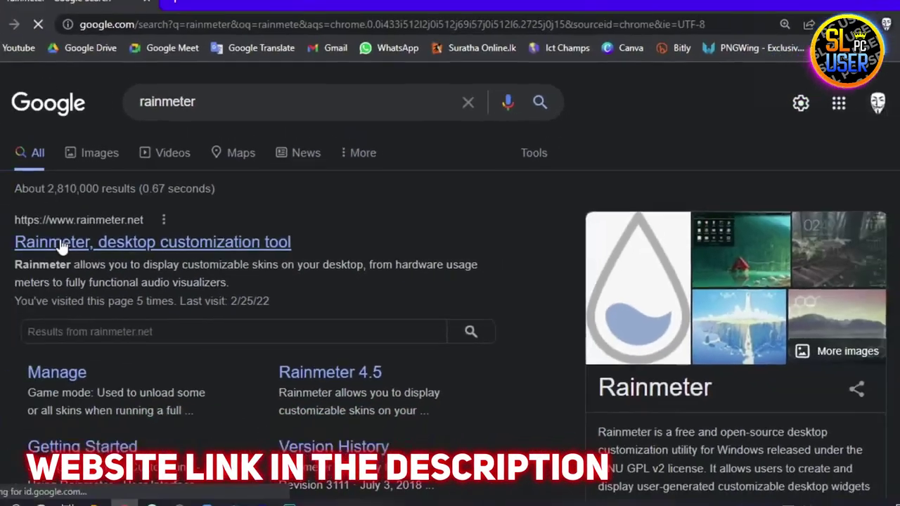
left_click(133, 235)
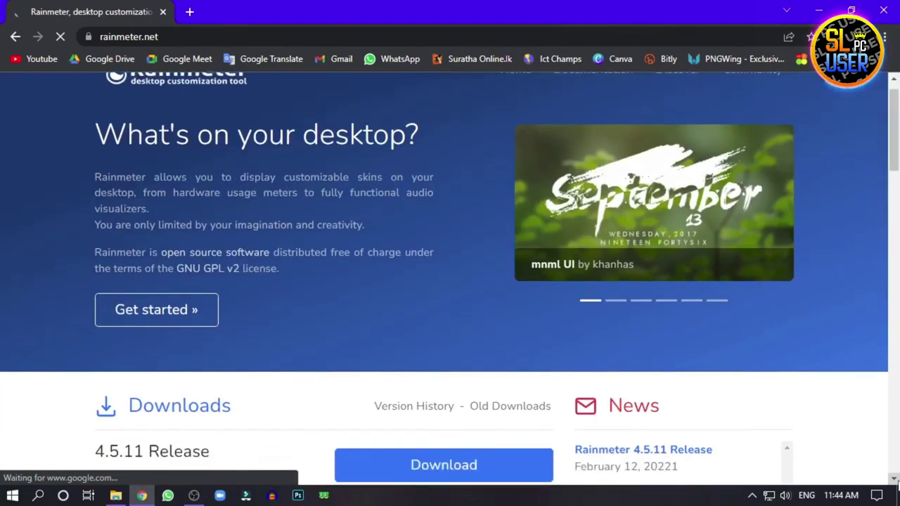
scroll(895, 483, "down", 2)
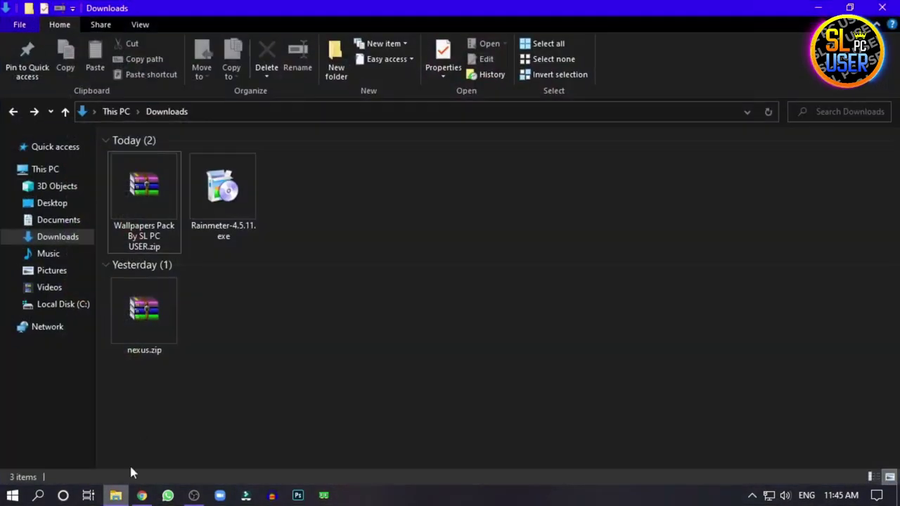
- Launch the Rainmeter-4.5.11.exe installer from the Downloads folder and minimize the folder window
left_click(315, 267)
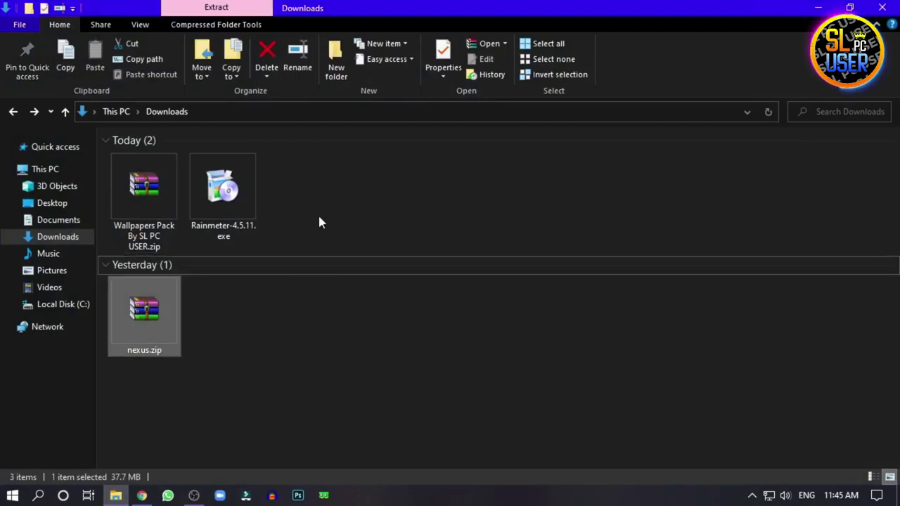
left_click_drag(317, 208, 191, 166)
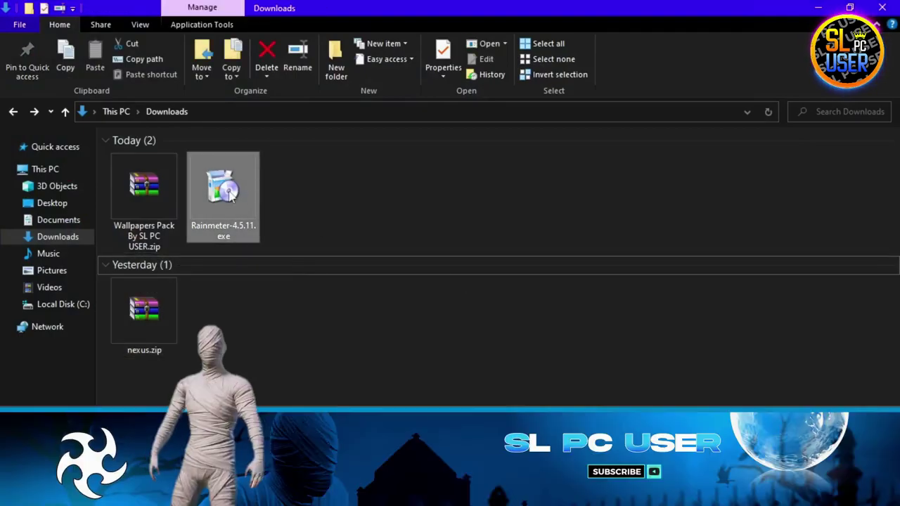
double_click(223, 193)
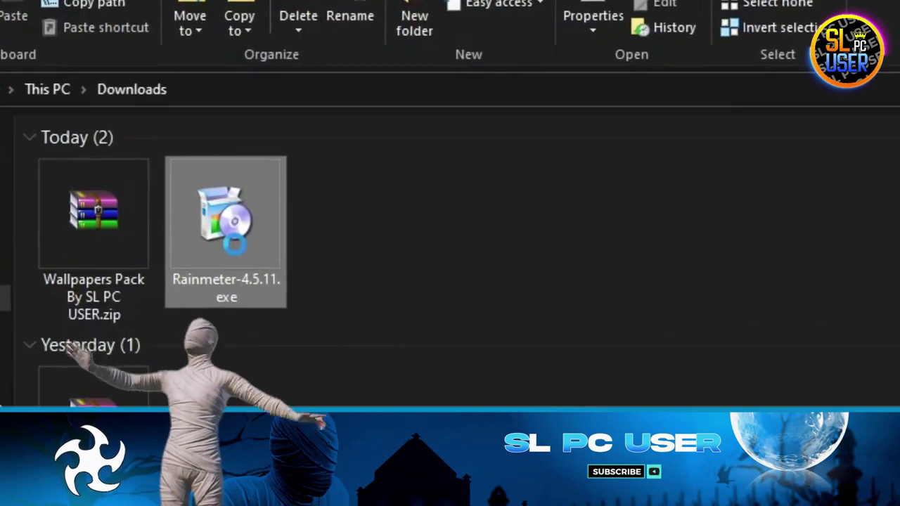
right_click(234, 243)
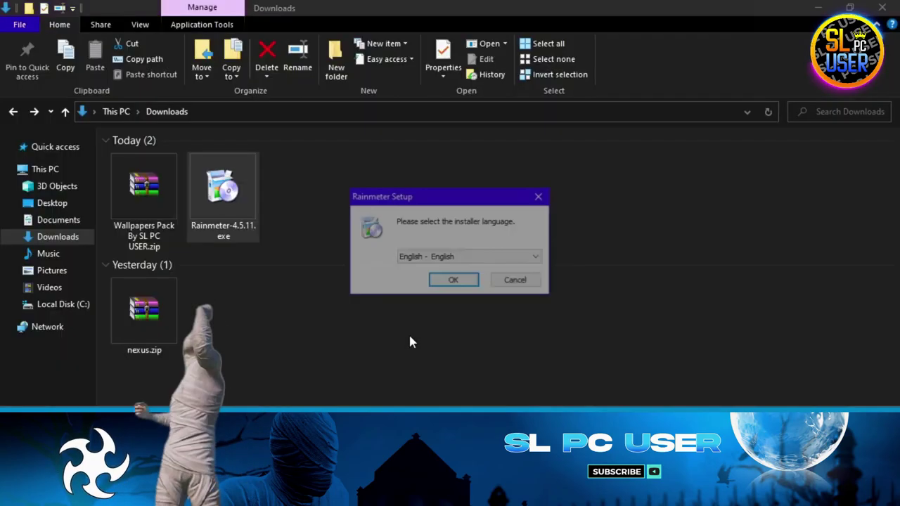
left_click(817, 12)
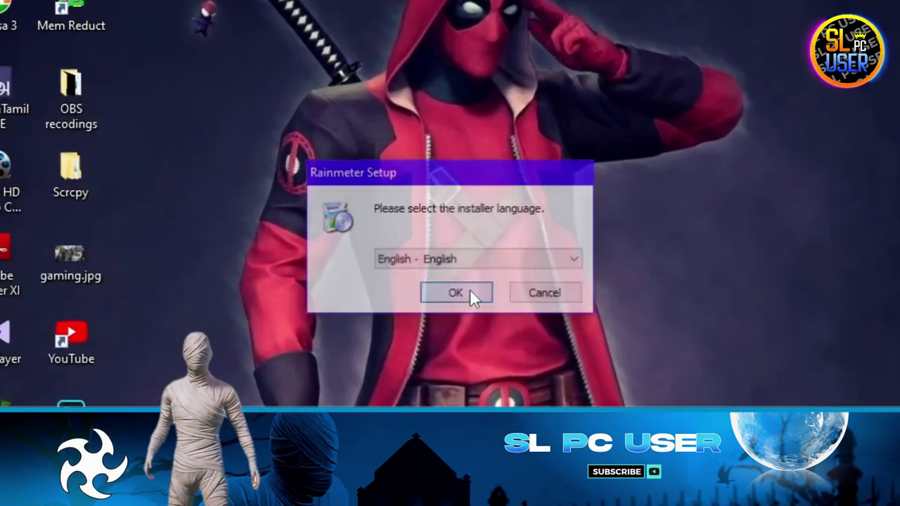
- Install Rainmeter in English with the standard installation and default options, run it, and dismiss its welcome notification
left_click(453, 281)
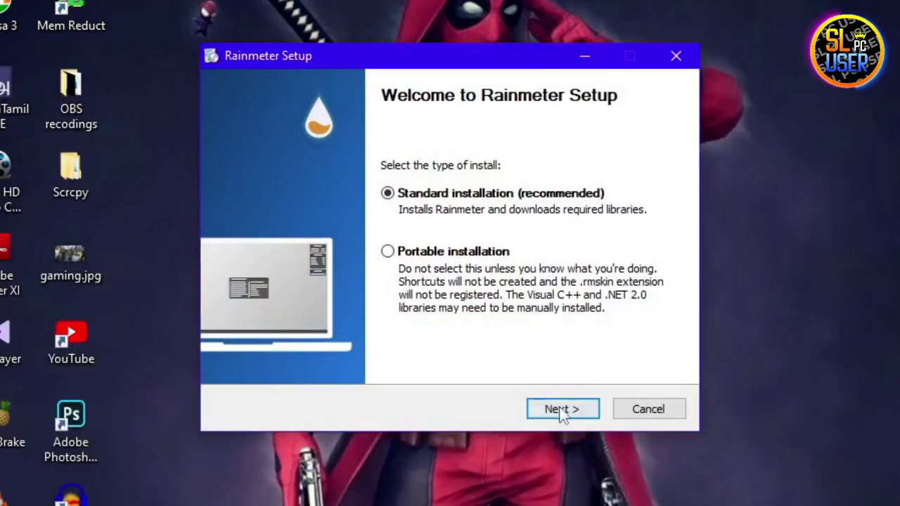
left_click(563, 409)
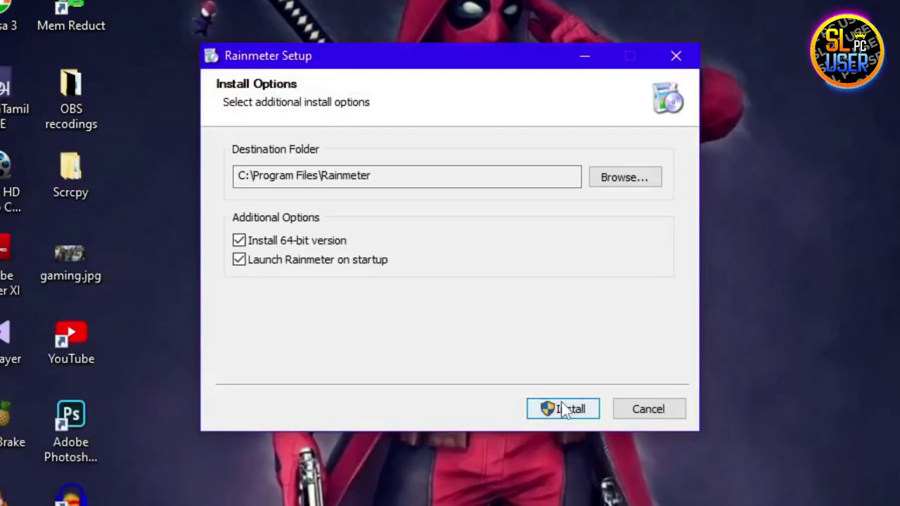
left_click(562, 404)
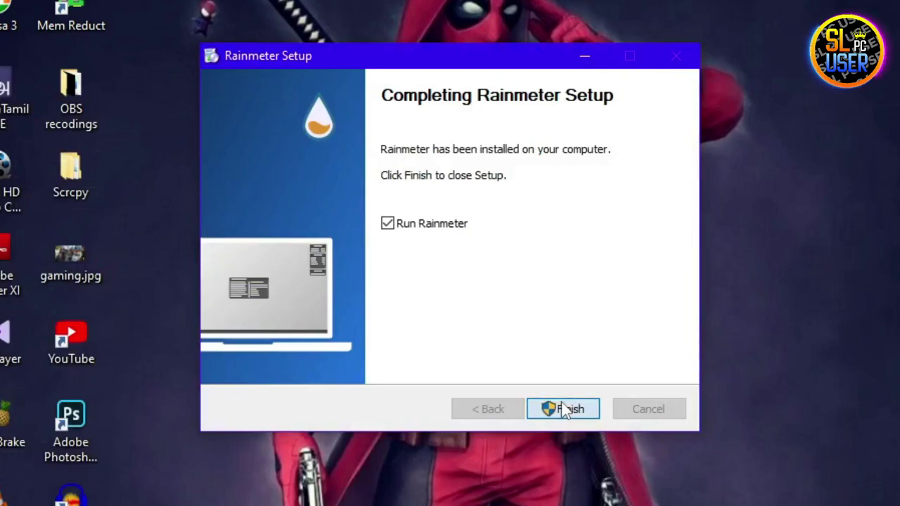
left_click(563, 410)
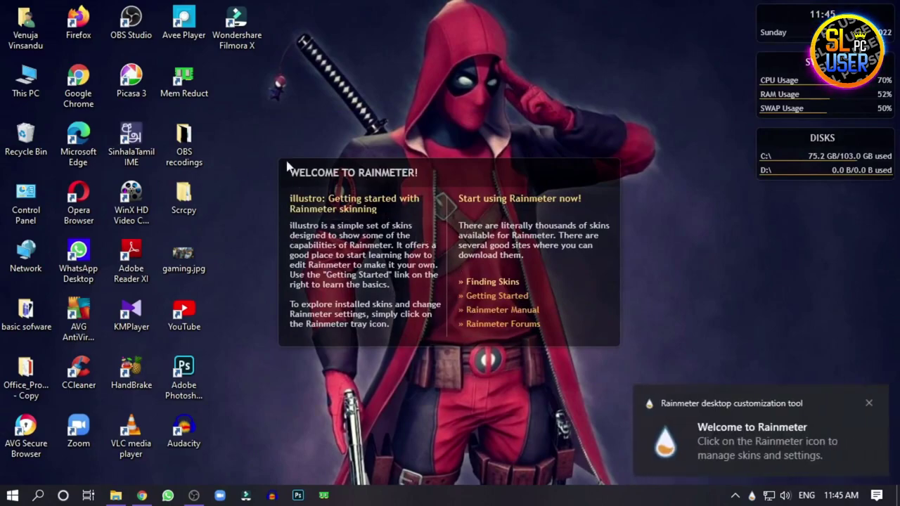
left_click(871, 405)
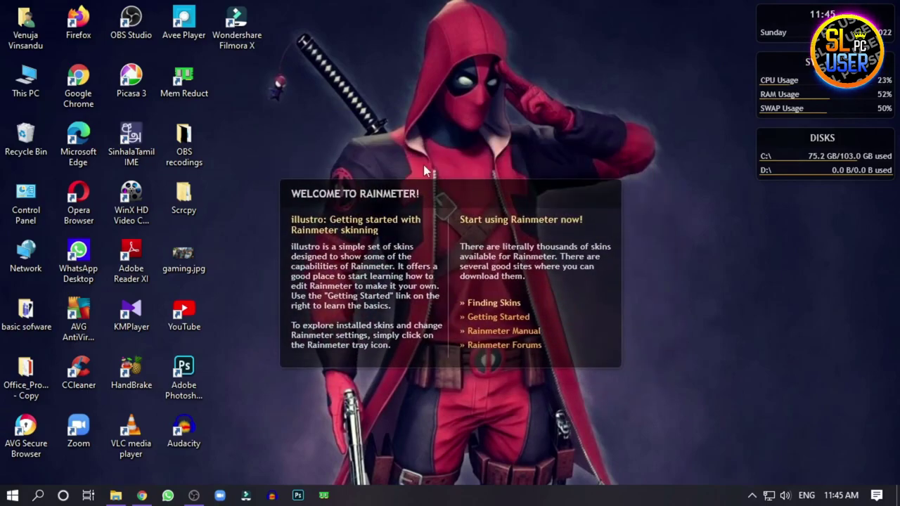
- Unload the default illustro Welcome, Disk, System and clock skins from the desktop
right_click(423, 187)
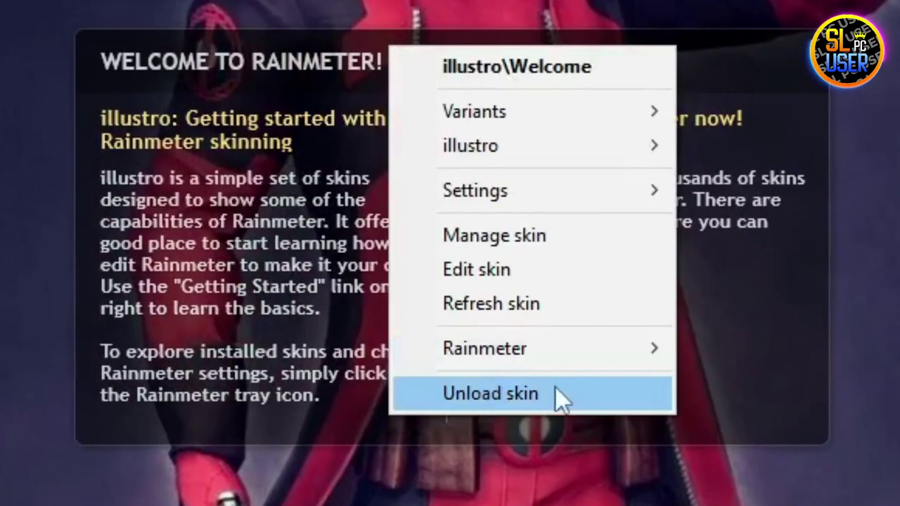
left_click(492, 344)
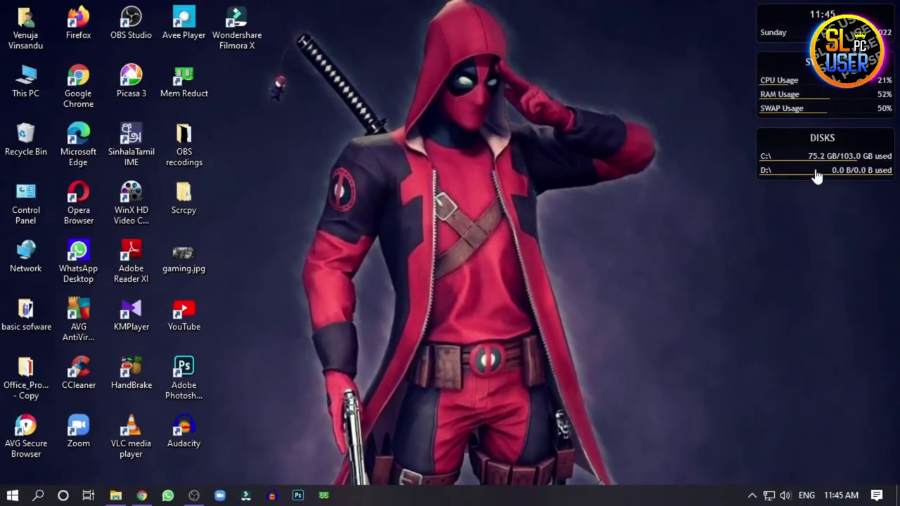
right_click(816, 173)
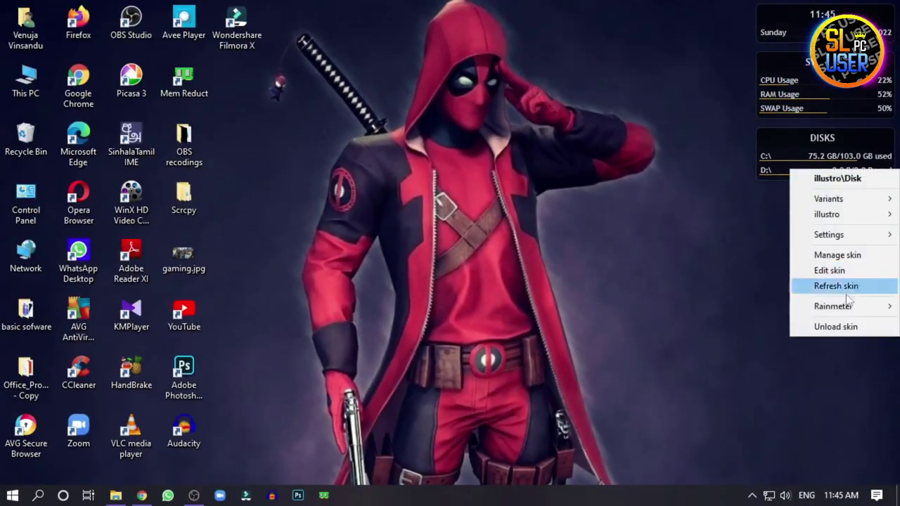
left_click(847, 336)
right_click(805, 107)
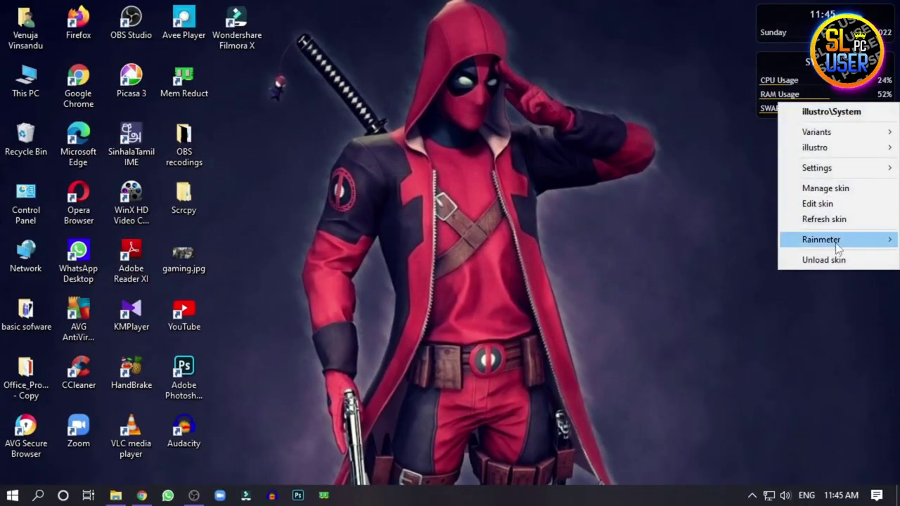
left_click(844, 259)
right_click(786, 29)
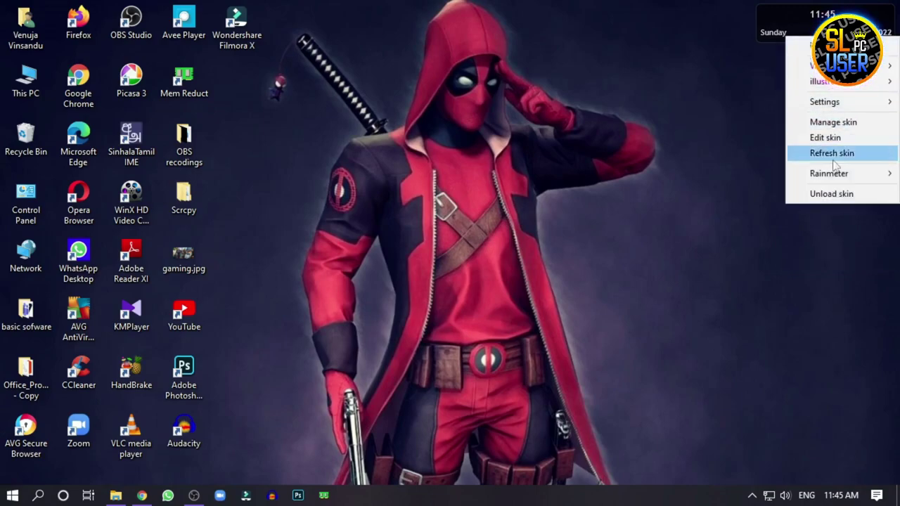
left_click(834, 196)
- Hide all the icons on the desktop
left_click_drag(2, 2, 429, 485)
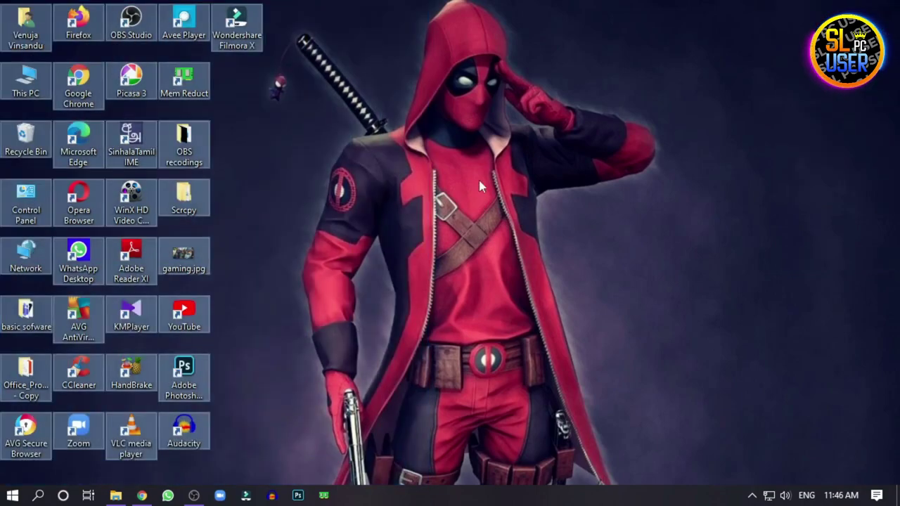
left_click(478, 174)
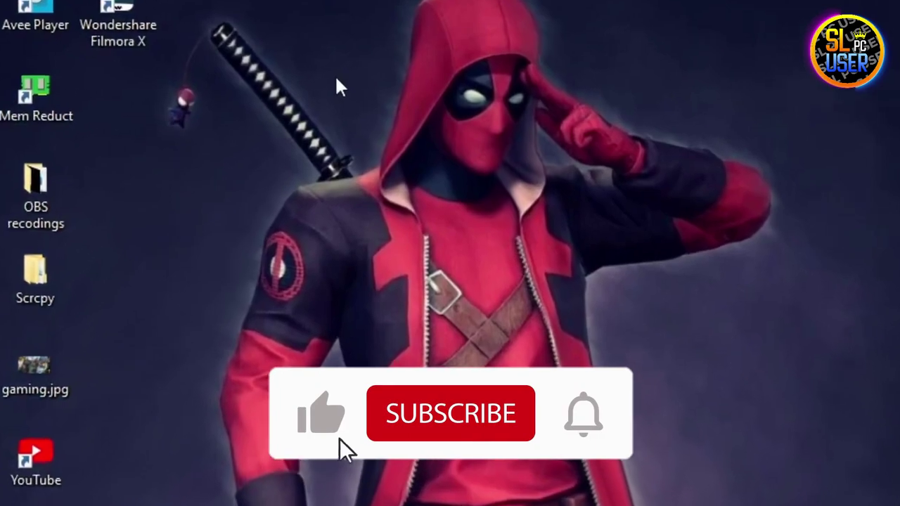
right_click(352, 76)
mouse_move(466, 97)
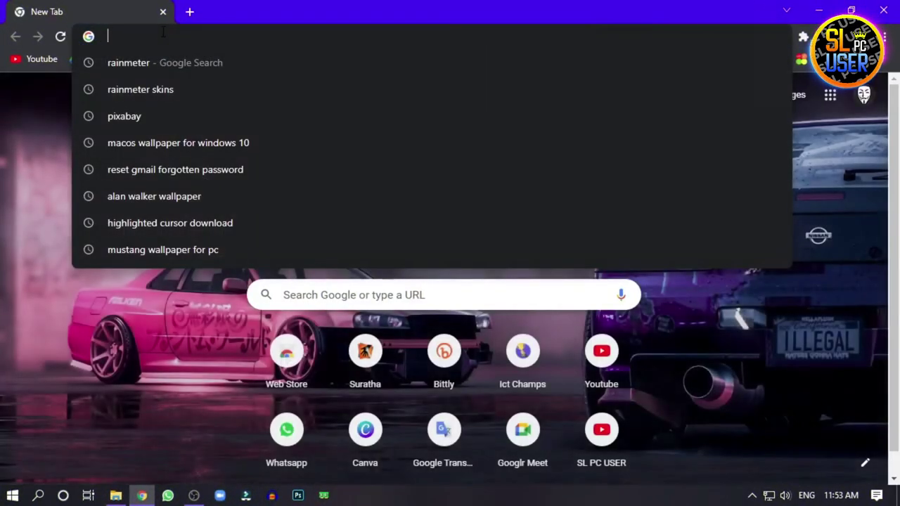
- In Chrome, search for "rainmeter skins" and open the visualskins.com site from the results
key("Down")
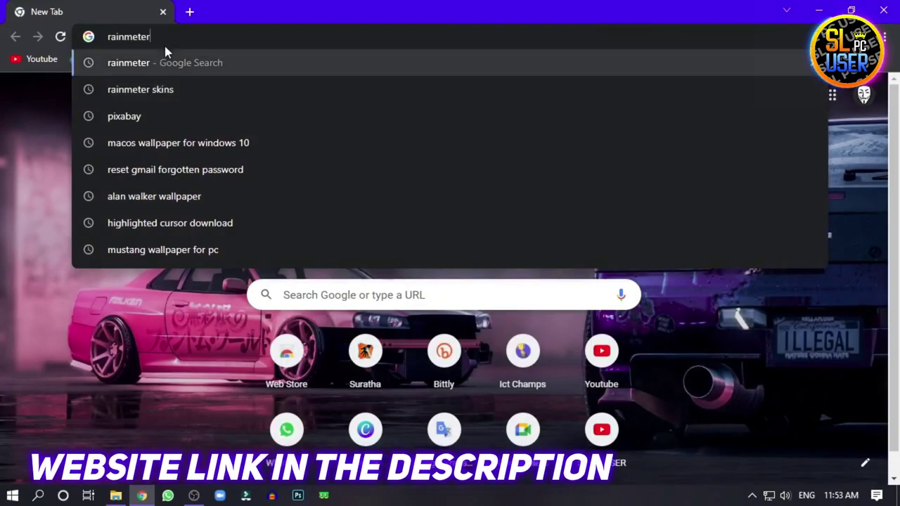
key("Down")
key("Escape")
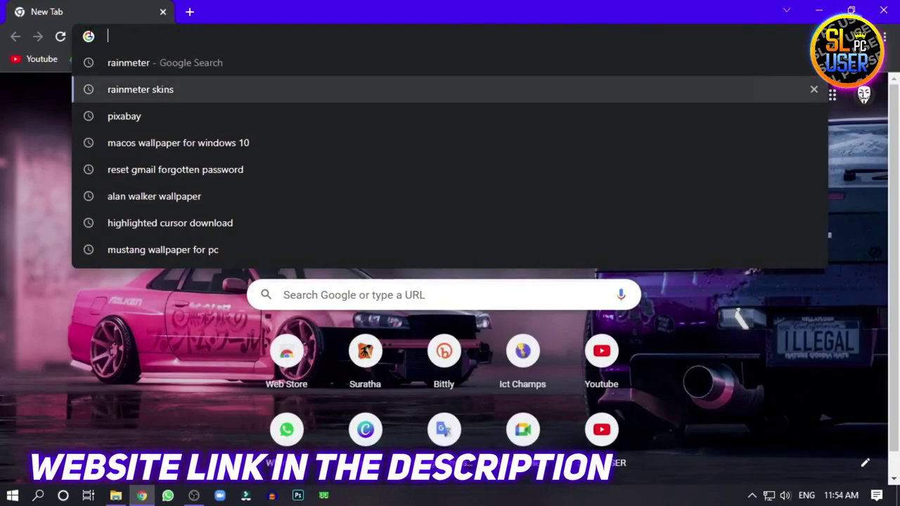
key("Down")
key("Down")
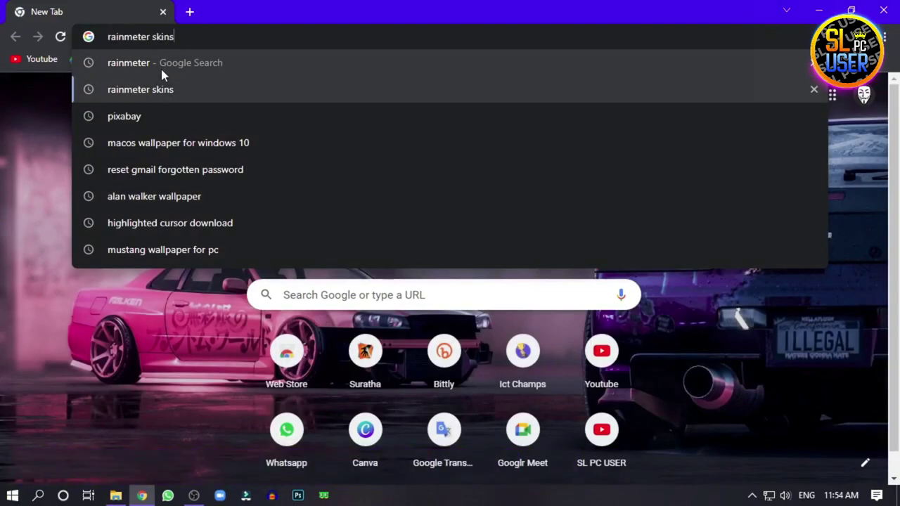
key("Return")
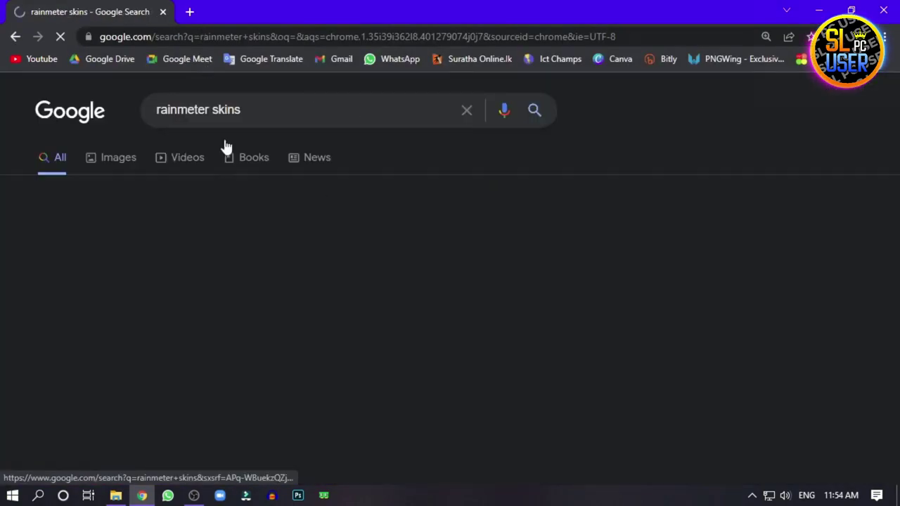
left_click(75, 242)
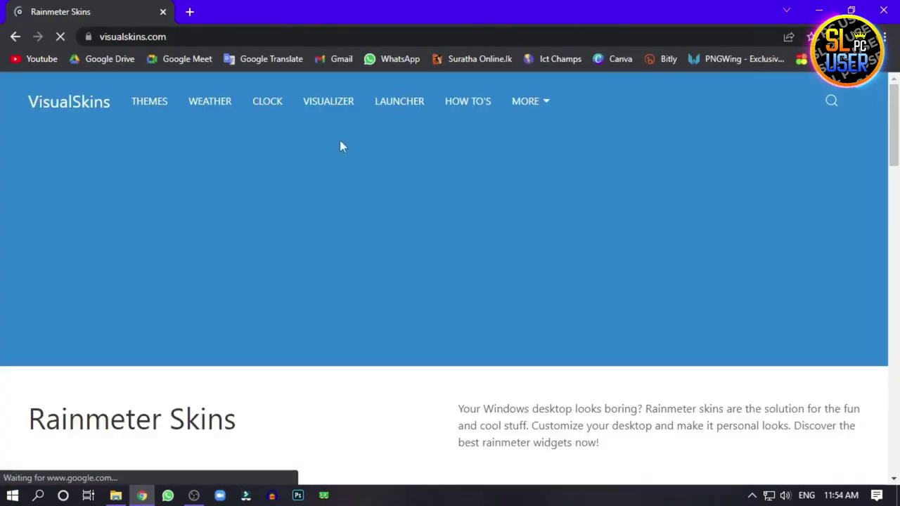
- Browse the Rainmeter Clocks, System Monitoring and Themes & Suites skin categories on VisualSkins
scroll(339, 145, "down", 3)
scroll(251, 182, "down", 2)
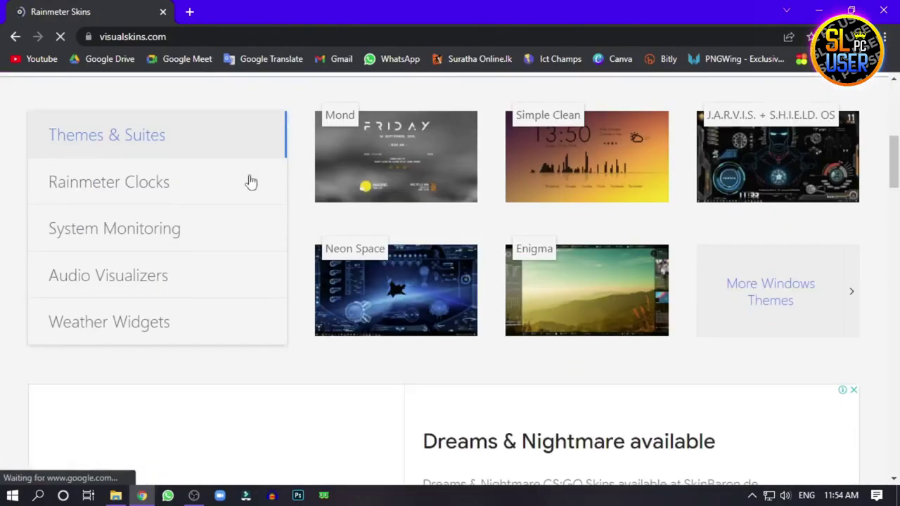
left_click(121, 184)
left_click(130, 234)
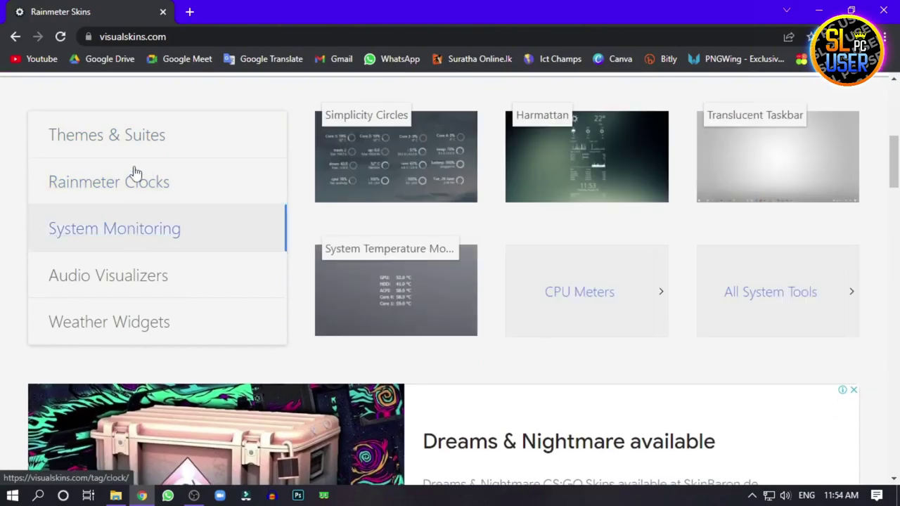
left_click(134, 180)
left_click(128, 134)
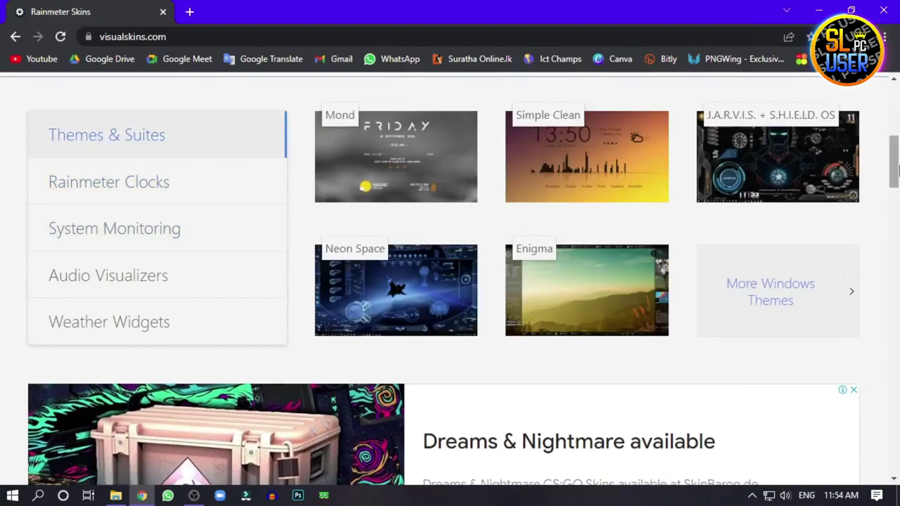
- Search VisualSkins for "north" and open the Northwest theme's download section, minimizing the browser when done
left_click_drag(893, 152, 889, 98)
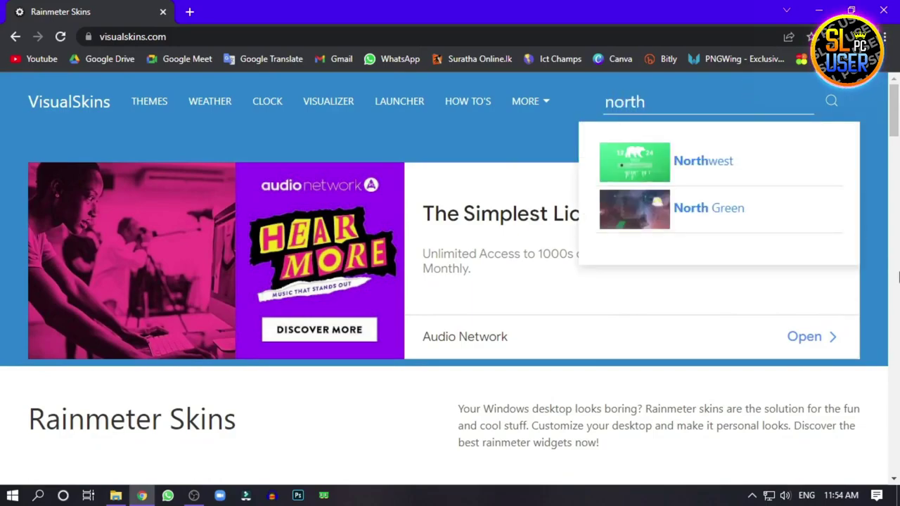
left_click(700, 167)
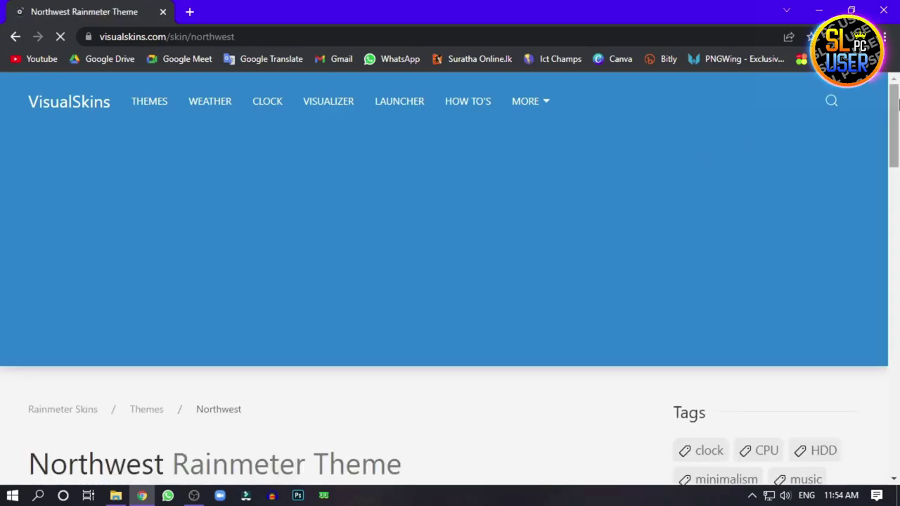
left_click_drag(897, 105, 878, 298)
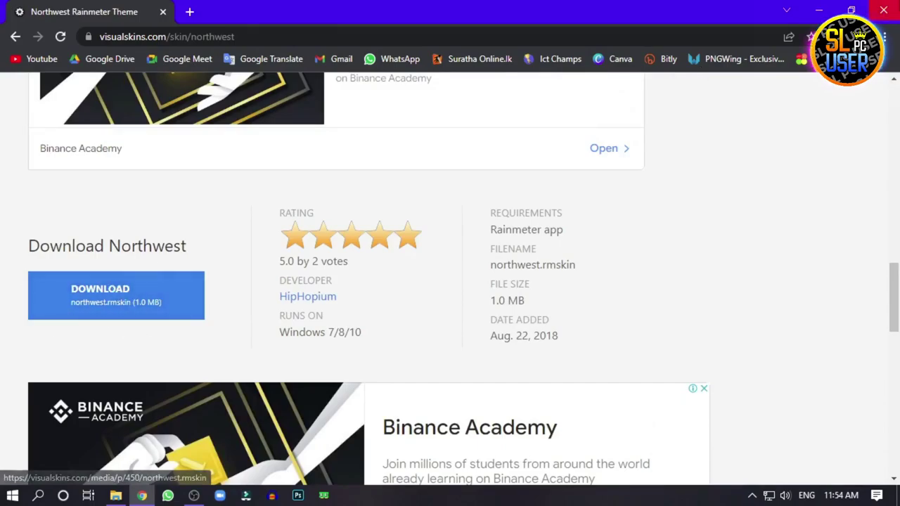
left_click(819, 11)
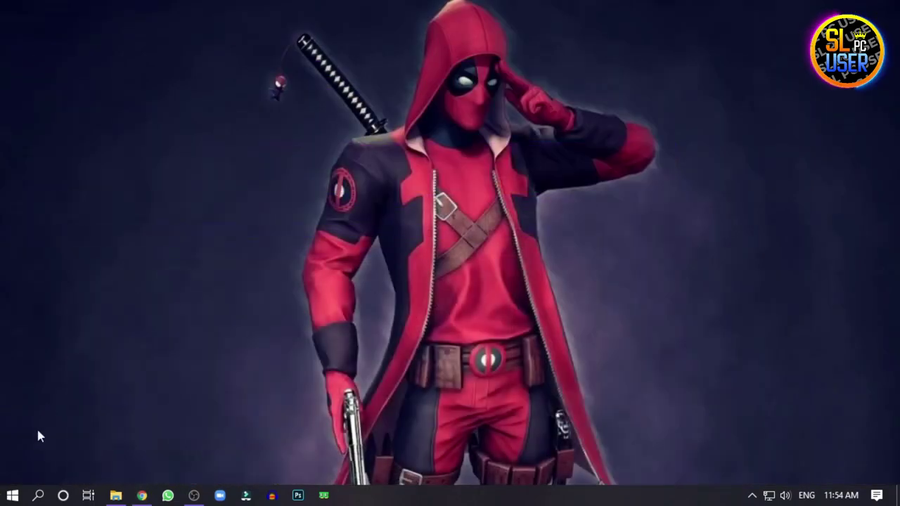
- Install the northwest.rmskin package from the Downloads folder with its included layout applied, and minimize the folder window
left_click(112, 497)
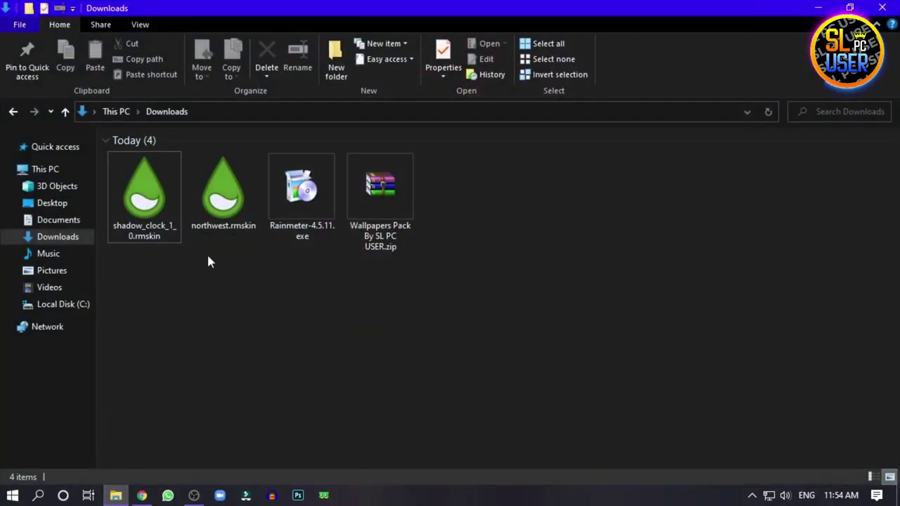
left_click(220, 232)
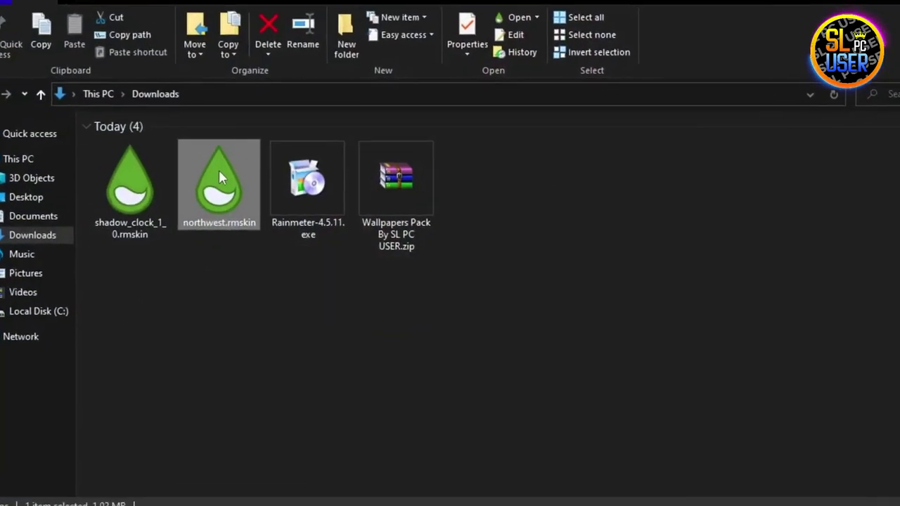
right_click(222, 178)
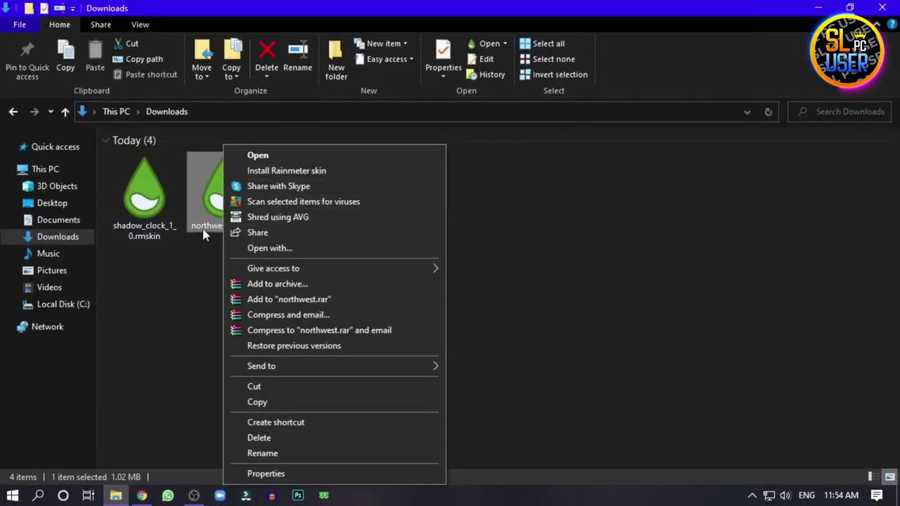
left_click(204, 236)
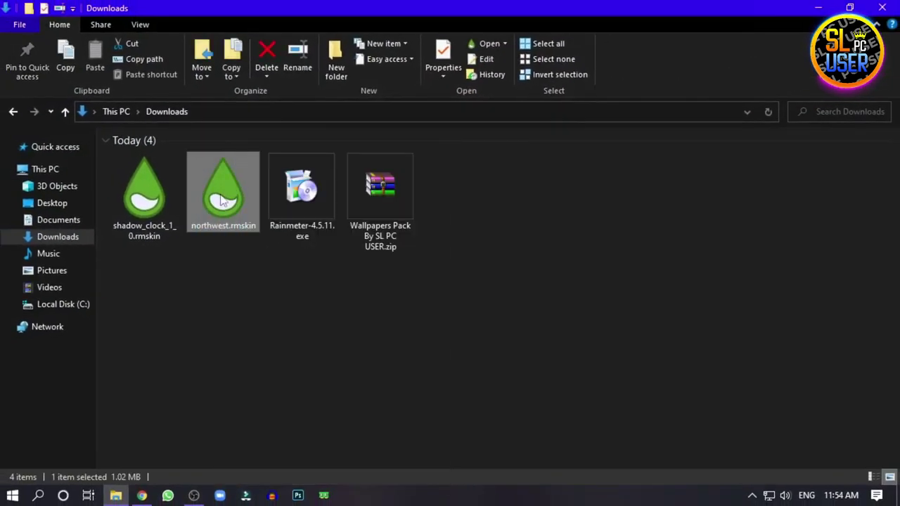
right_click(220, 196)
left_click(252, 172)
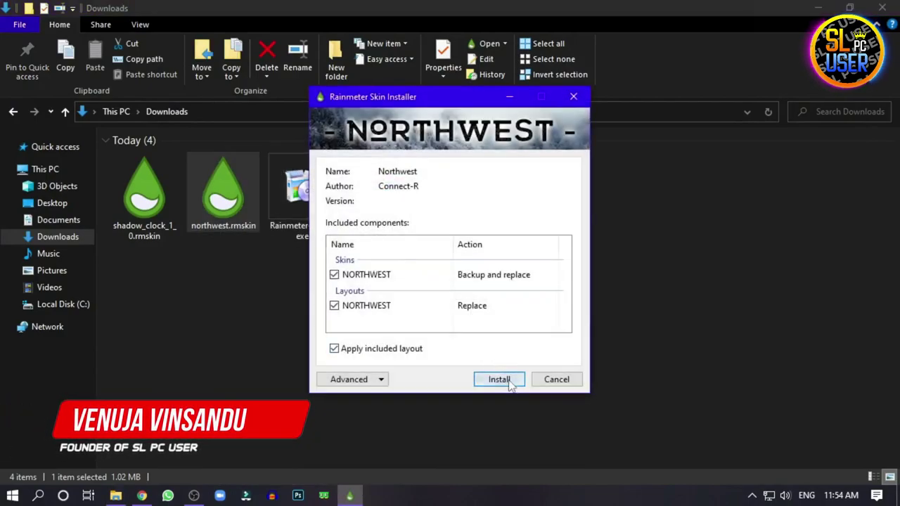
left_click(499, 380)
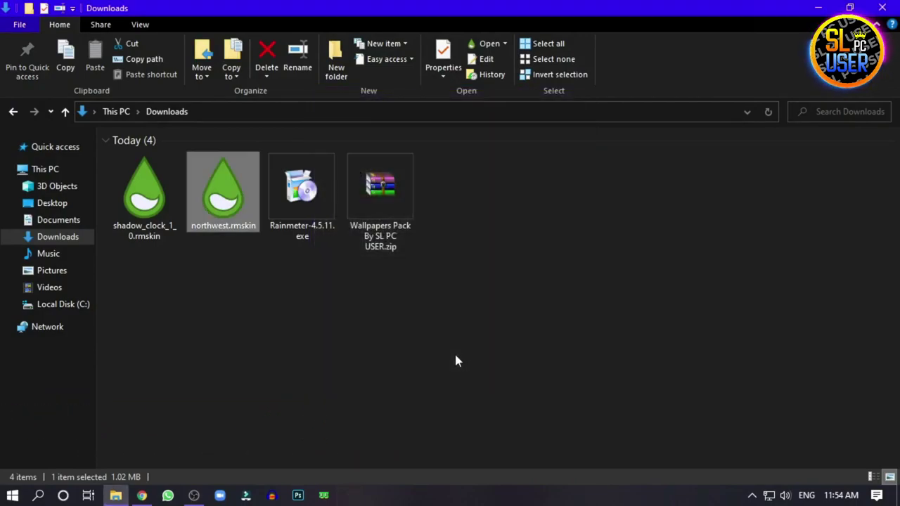
left_click(818, 7)
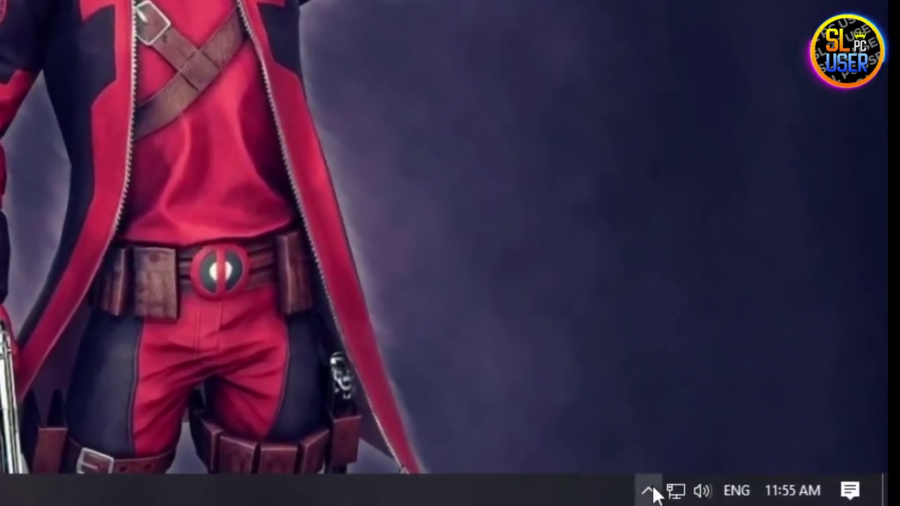
- Open the Manage Rainmeter window from the hidden notification-area icons and reposition it on the desktop
left_click(751, 496)
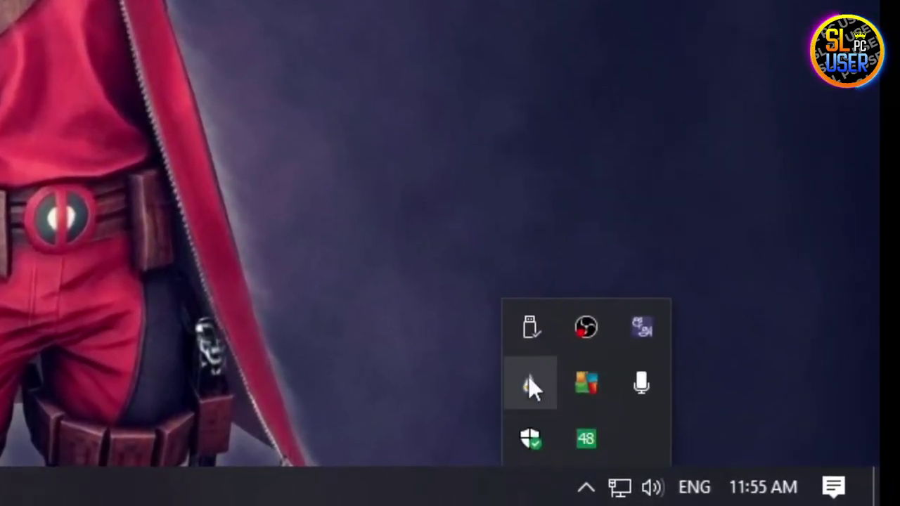
left_click(529, 383)
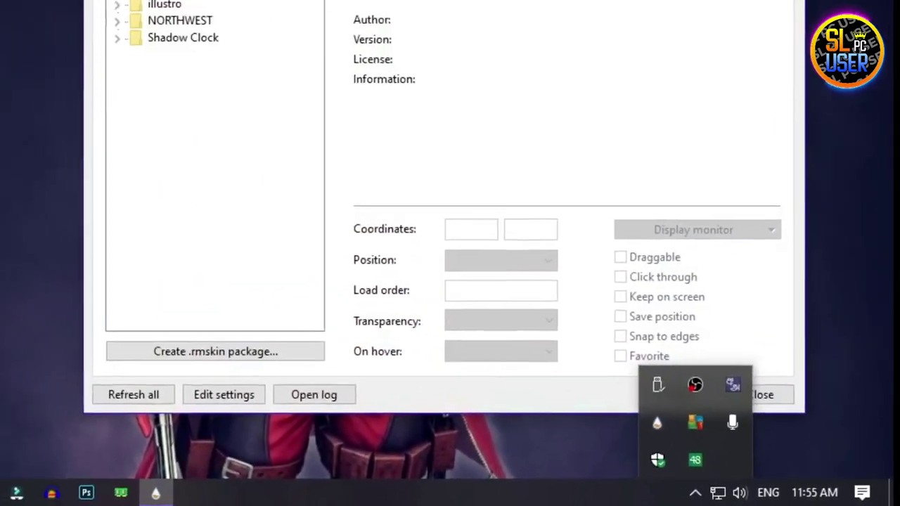
left_click_drag(442, 61, 349, 59)
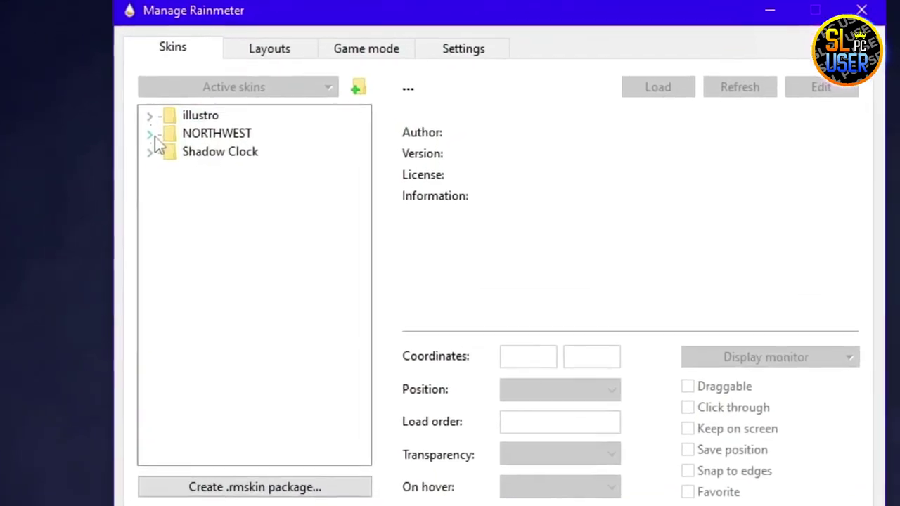
- Load the NORTHWEST Clock.ini skin, minimize the manager, and move the bear clock to the desktop's upper centre
left_click(150, 134)
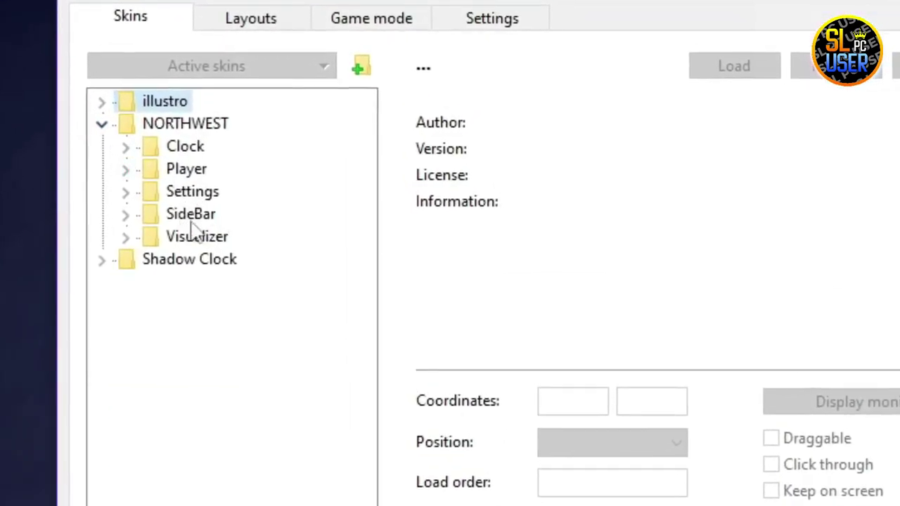
left_click(126, 148)
left_click(211, 169)
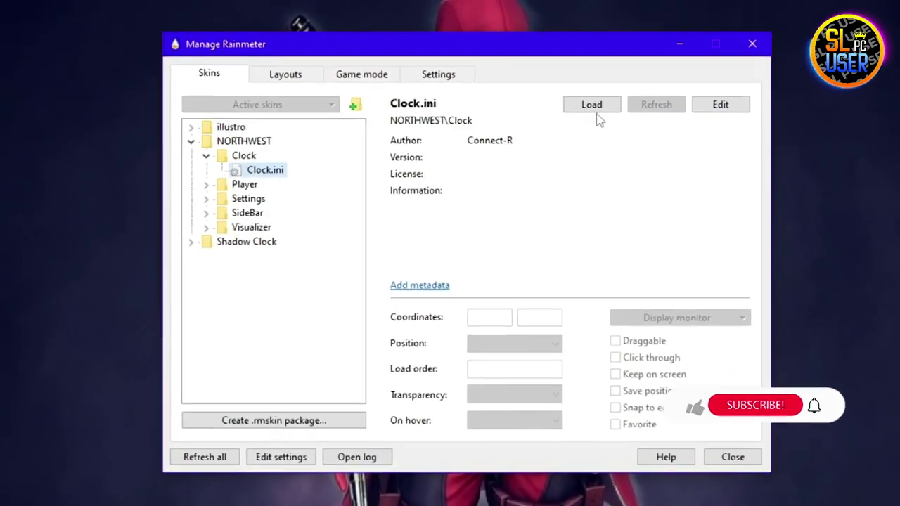
left_click(627, 95)
left_click(642, 59)
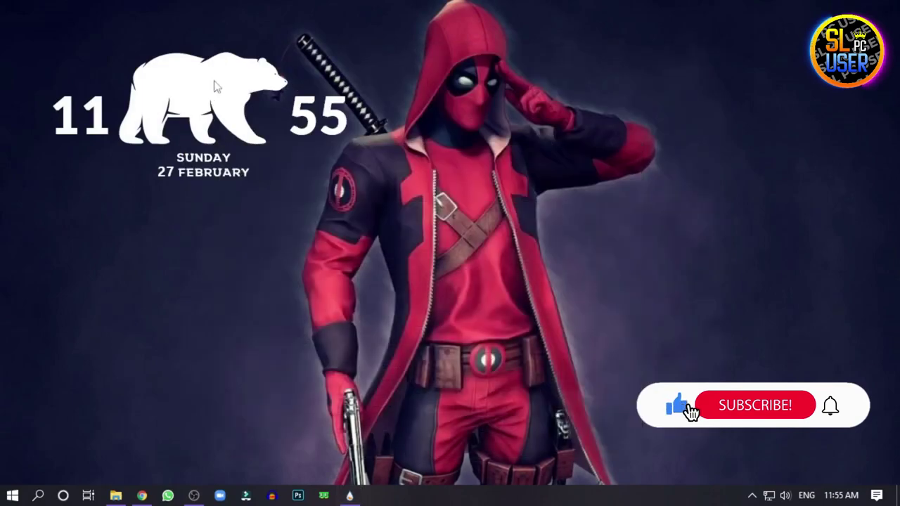
left_click_drag(215, 86, 452, 49)
- Load the NORTHWEST Visualizer v.2.ini skin and arrange the dotted visualizer line just below the bear clock on the desktop
left_click(349, 496)
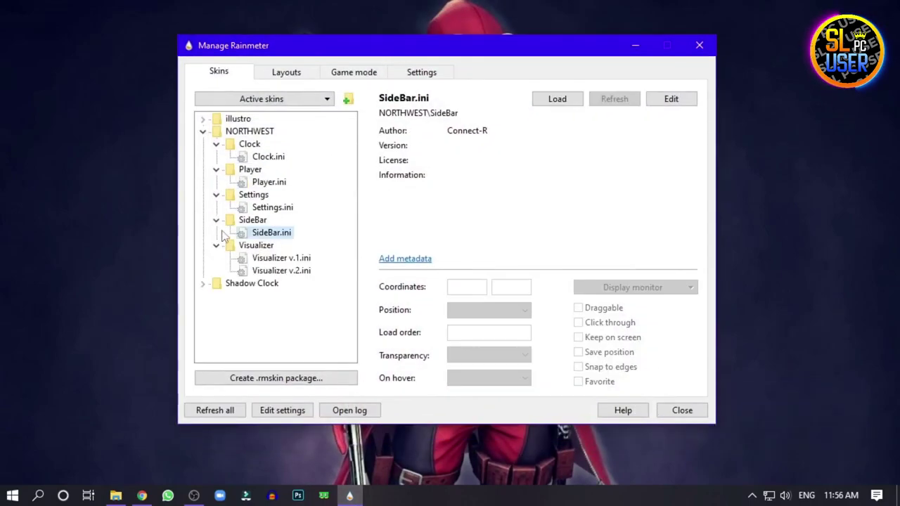
left_click(217, 220)
left_click(217, 194)
left_click(217, 169)
left_click(217, 144)
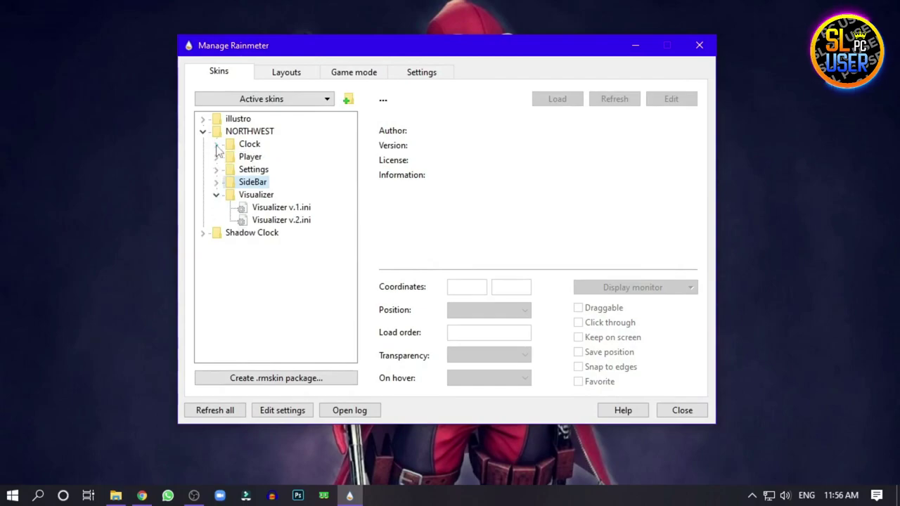
left_click(276, 208)
left_click(314, 221)
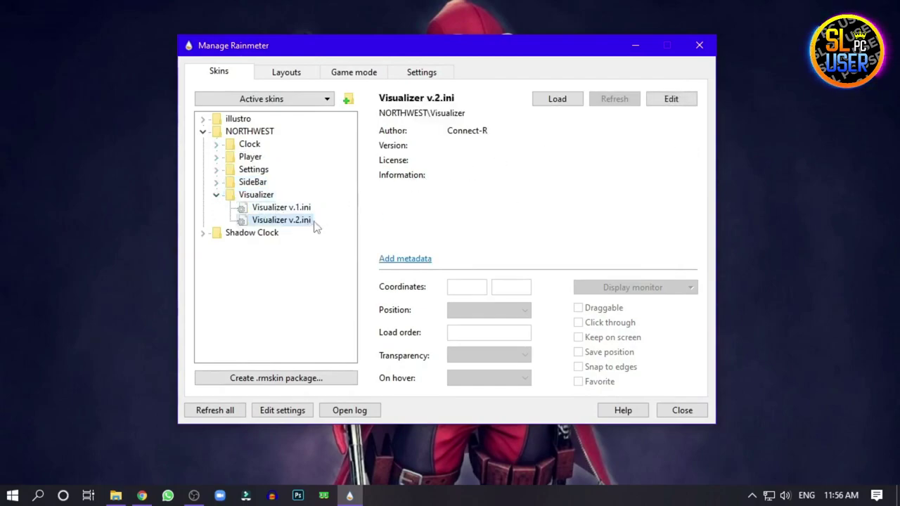
left_click(561, 101)
left_click(635, 45)
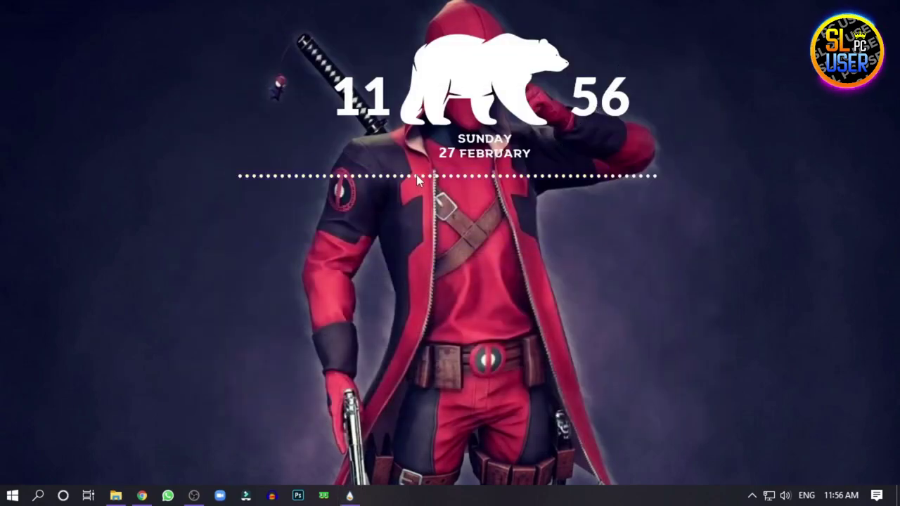
left_click_drag(417, 177, 444, 182)
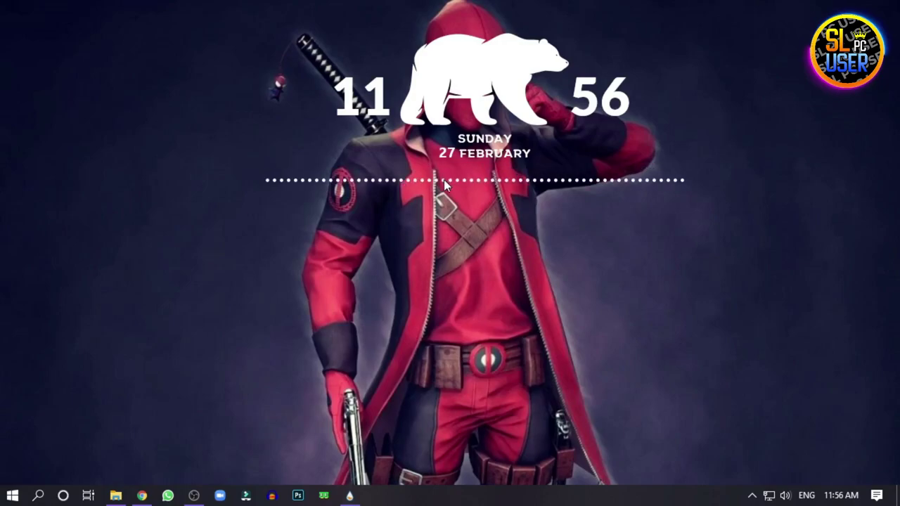
left_click_drag(478, 94, 472, 81)
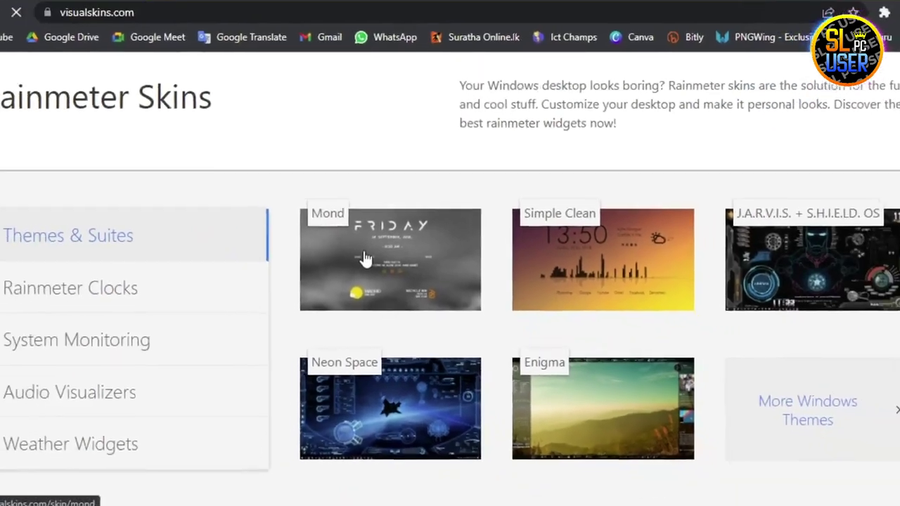
- Download mond.rmskin from the Mond theme page on VisualSkins and minimize the browser
left_click(313, 263)
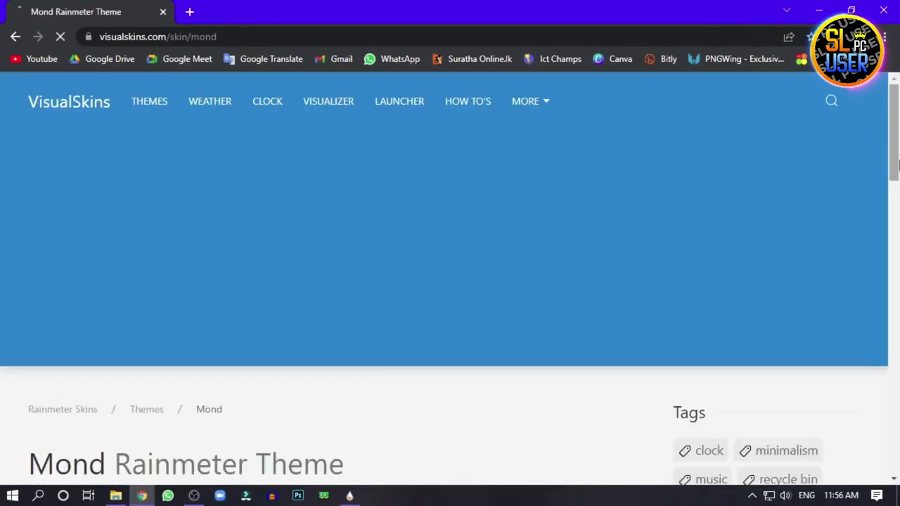
left_click_drag(898, 164, 876, 392)
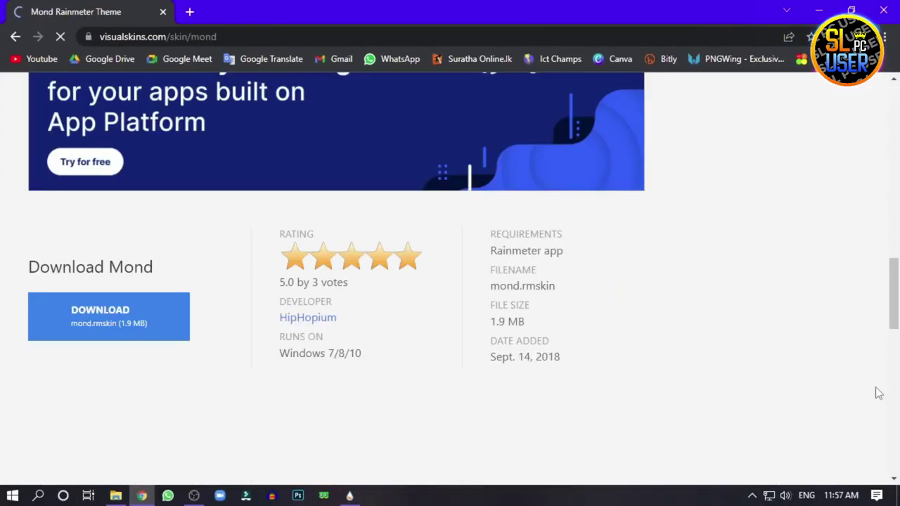
left_click(177, 328)
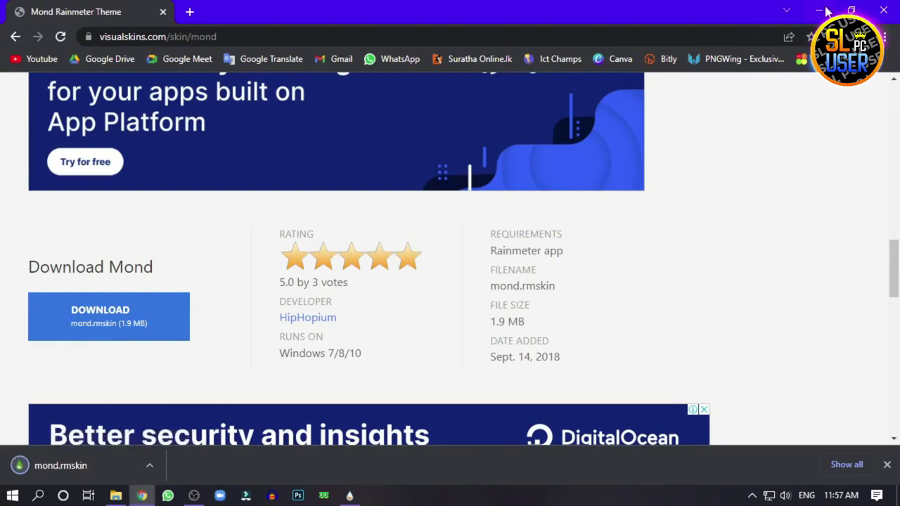
left_click(820, 10)
- Install the mond.rmskin package from the Downloads folder with its included layout applied, and minimize the folder window
left_click(116, 495)
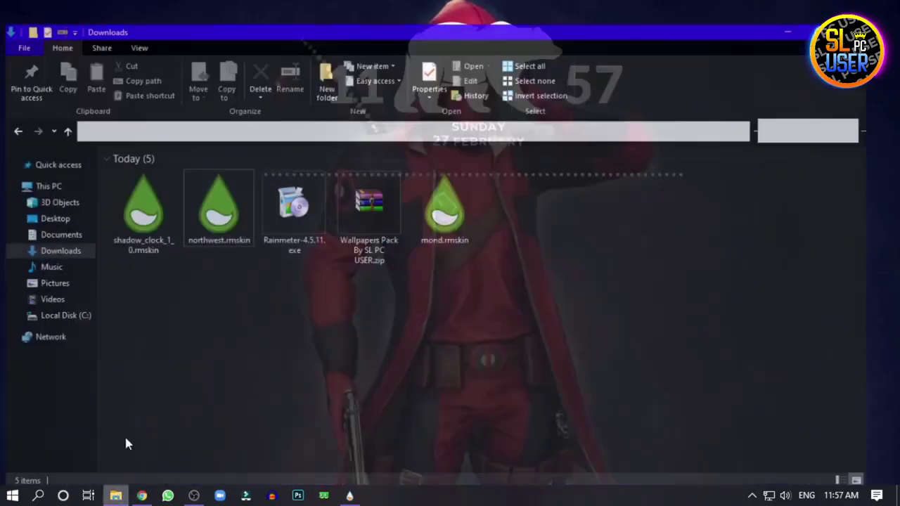
left_click_drag(592, 237, 447, 173)
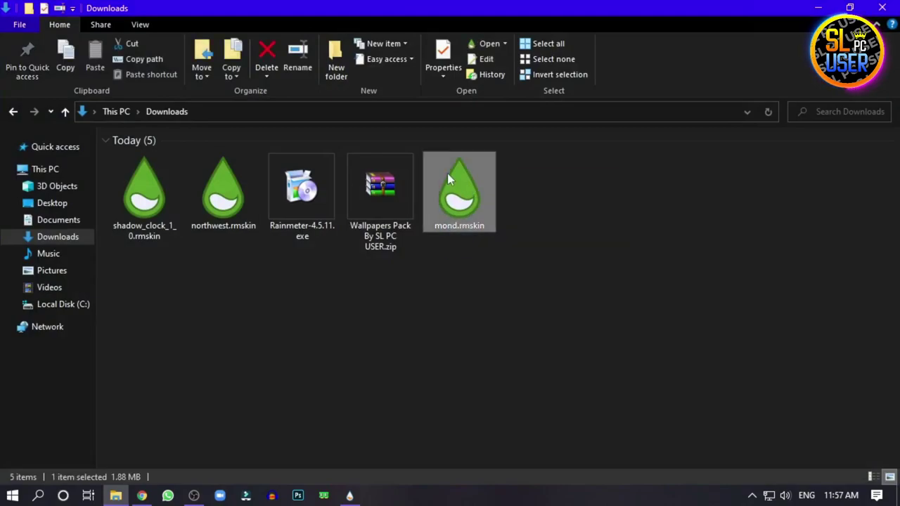
right_click(447, 173)
left_click(525, 174)
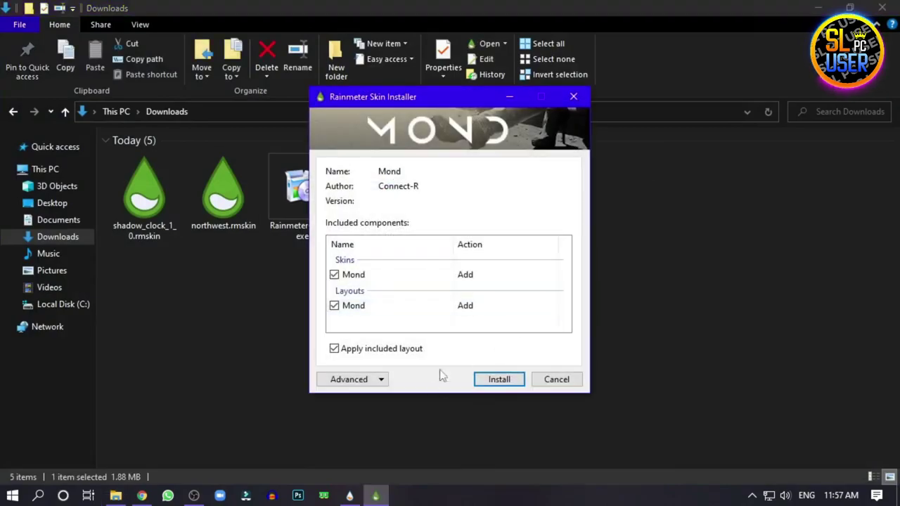
left_click(497, 381)
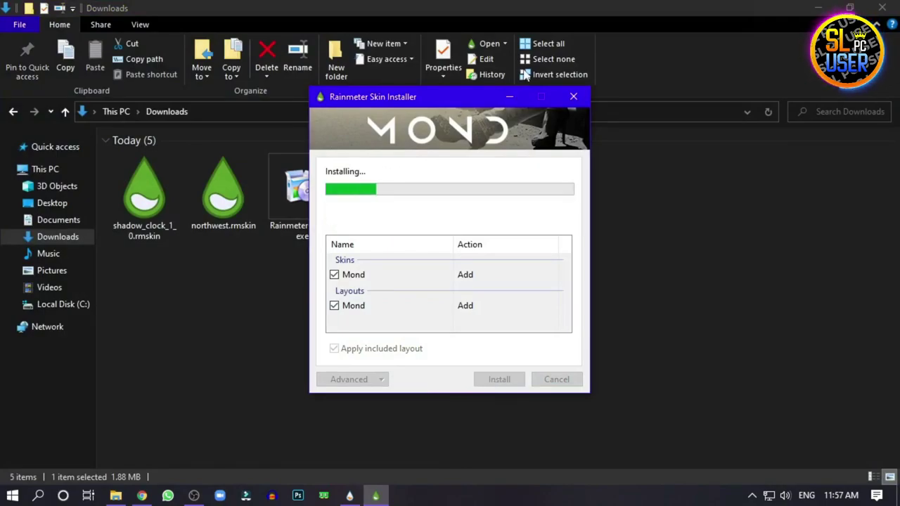
left_click(814, 8)
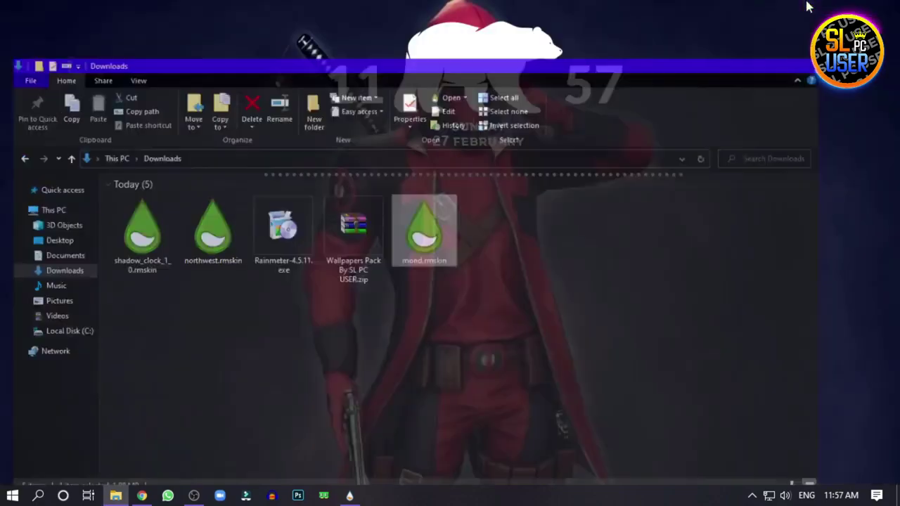
- Bring back the Manage Rainmeter window, collapse the NORTHWEST folder and refresh all skins
left_click(348, 497)
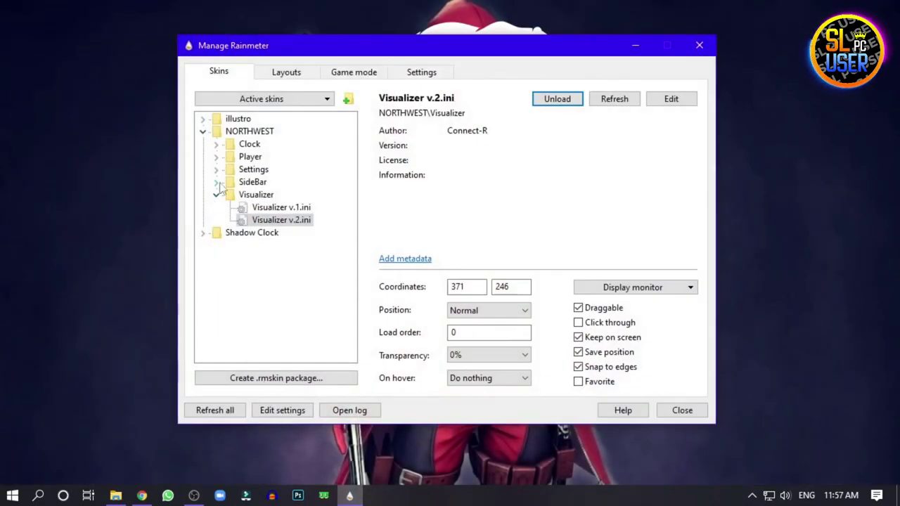
left_click(202, 132)
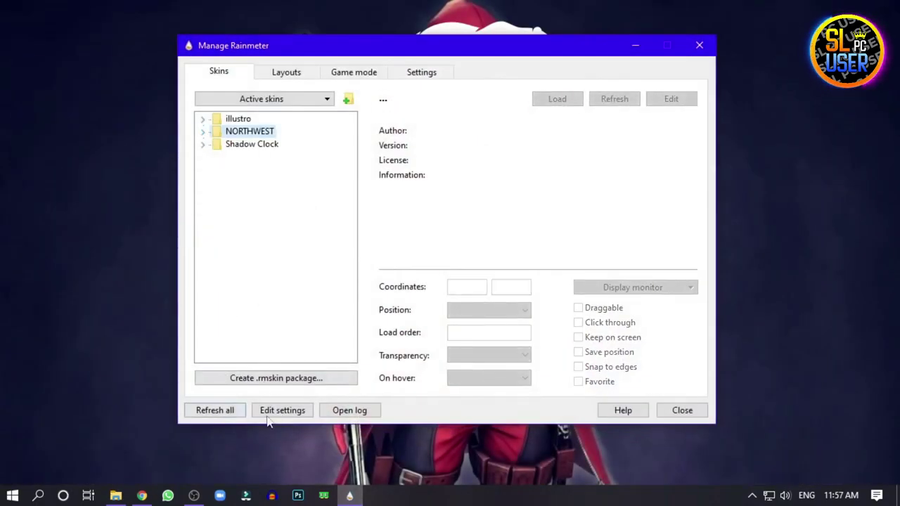
left_click(237, 413)
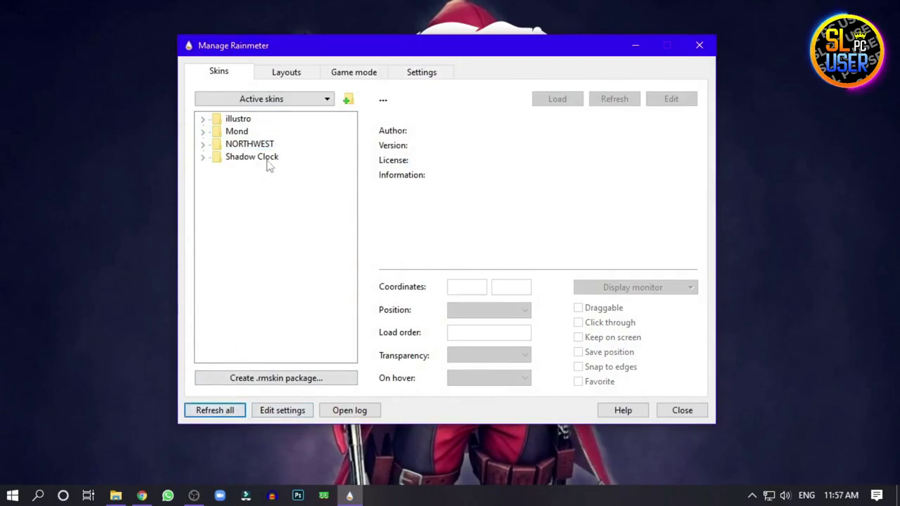
- Load the Clock.ini skin from the Mond skin's Clock folder
left_click(204, 132)
double_click(249, 144)
left_click(267, 156)
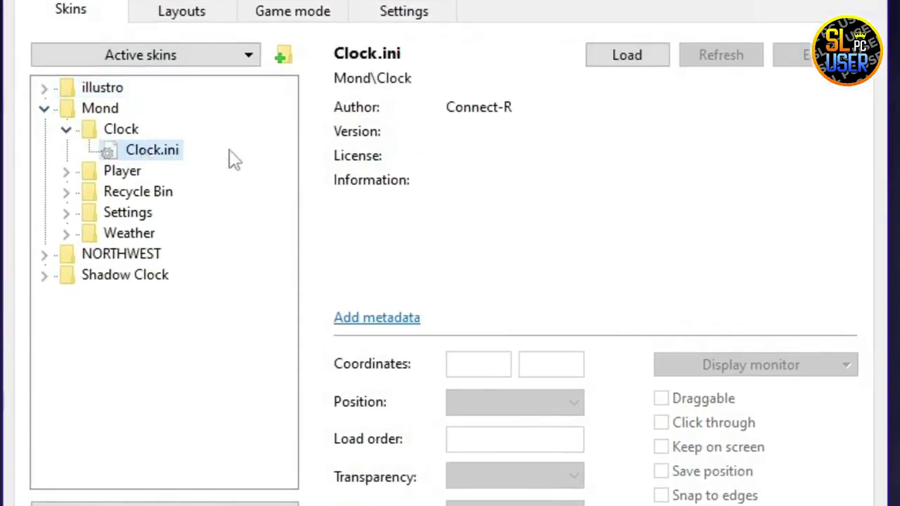
left_click(658, 62)
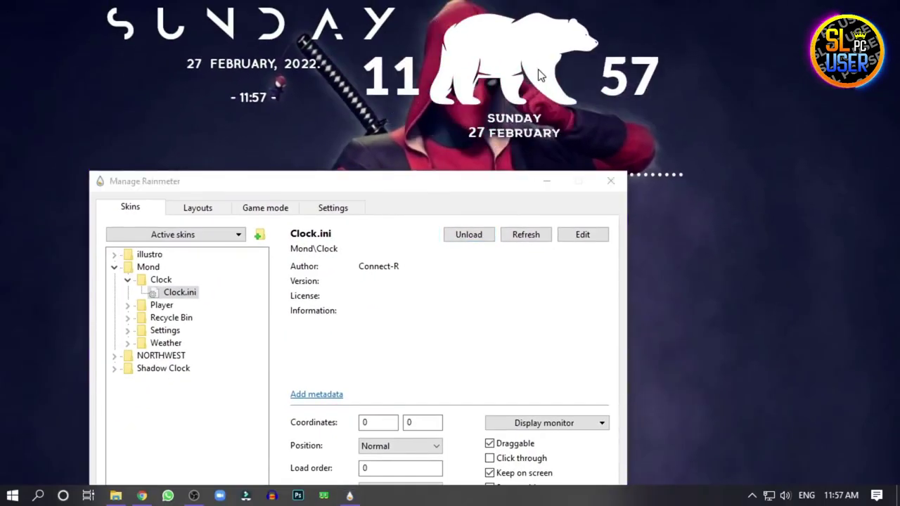
- Unload the NORTHWEST bear clock from the desktop and move the Mond clock to the upper centre in its place
right_click(555, 58)
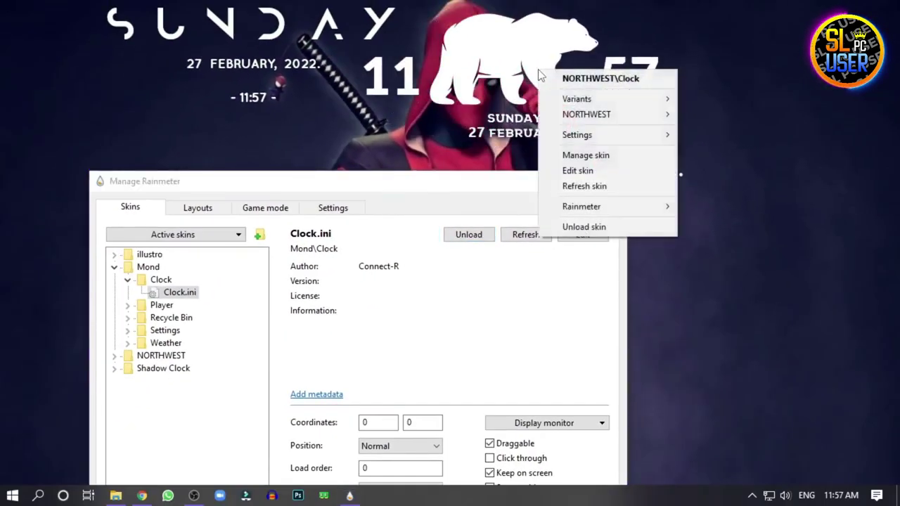
left_click(625, 228)
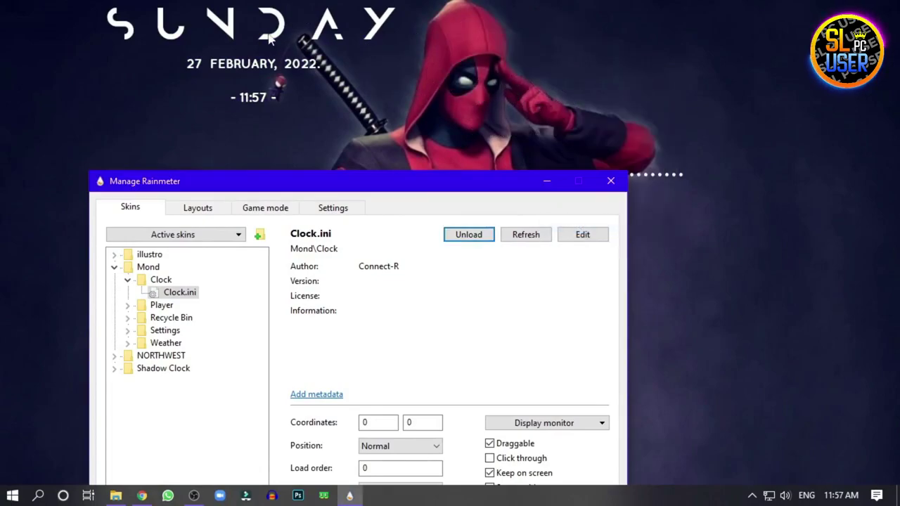
left_click_drag(269, 40, 482, 67)
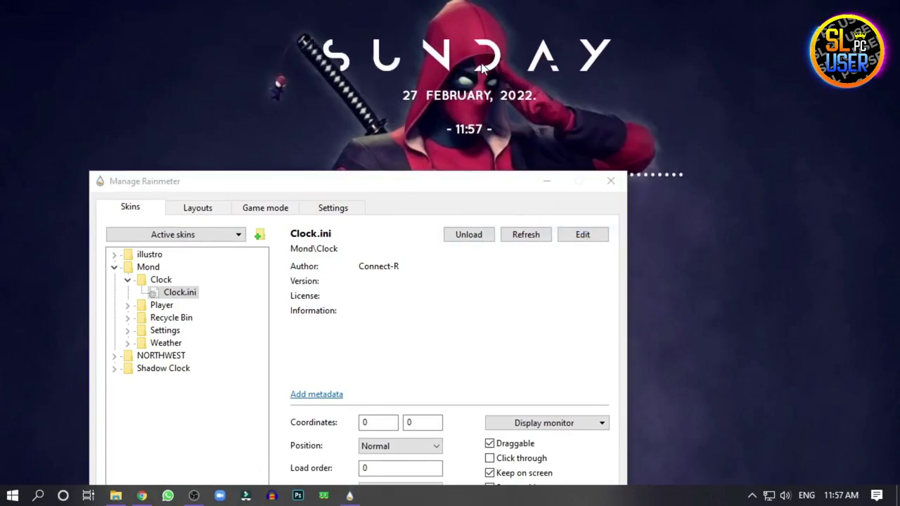
- Move the Mond clock up near the desktop's upper edge with the visualizer just beneath it, shifting the Manage Rainmeter window out of the way
left_click_drag(490, 111, 473, 43)
left_click_drag(482, 182, 477, 222)
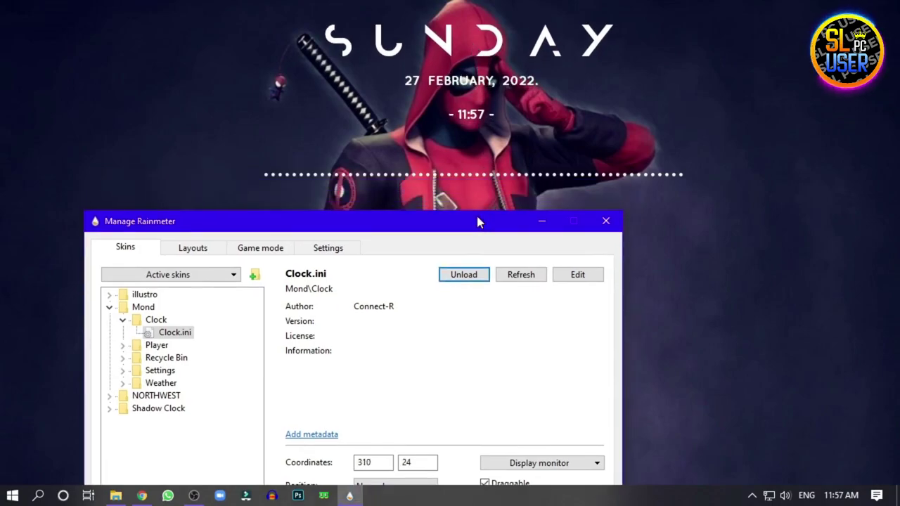
left_click_drag(491, 47, 488, 44)
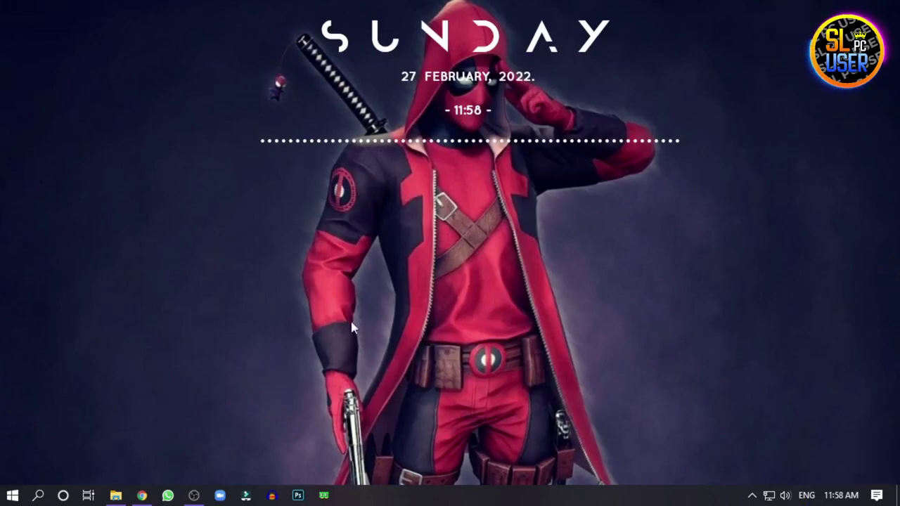
- Extract Wallpapers Pack By SL PC USER.zip into the Downloads folder and open the extracted Wallpapers By SL PC USER folder
left_click(123, 492)
left_click_drag(402, 320, 385, 208)
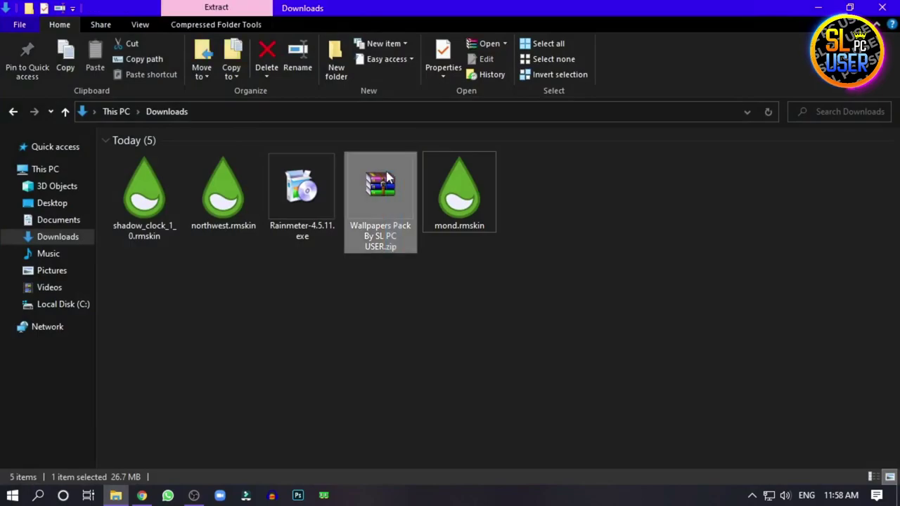
right_click(375, 207)
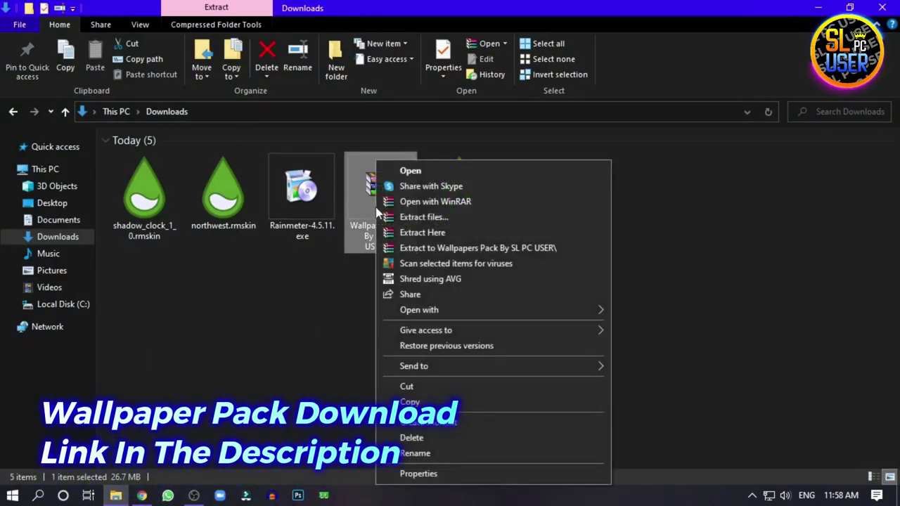
left_click(429, 236)
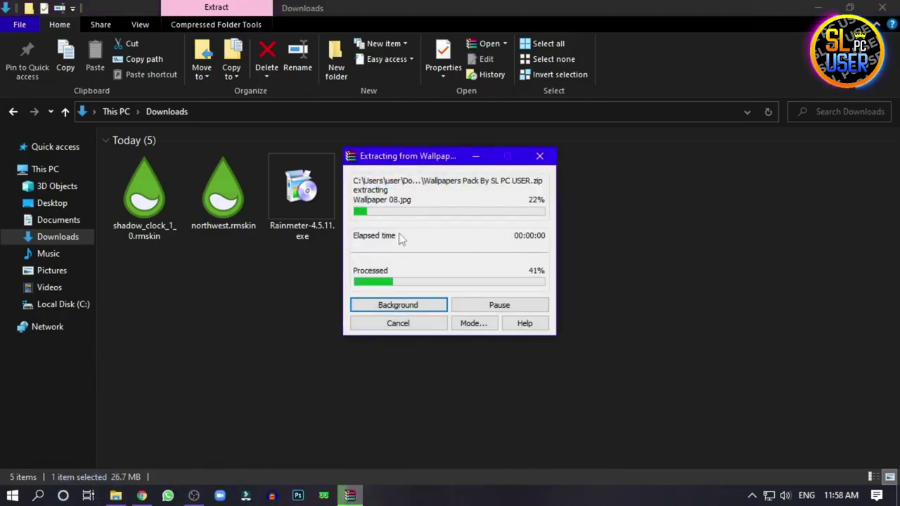
left_click_drag(228, 363, 109, 320)
double_click(139, 312)
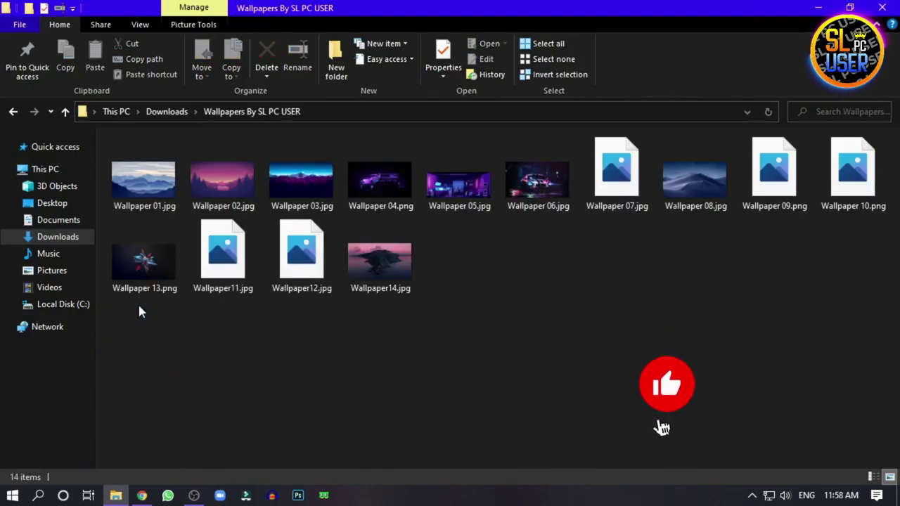
- Minimize the wallpapers folder window to view the desktop with the Wallpaper 07.jpg background
mouse_move(204, 350)
left_mouse_down()
mouse_move(615, 248)
mouse_move(897, 133)
mouse_move(188, 357)
left_mouse_up()
left_click_drag(98, 378, 897, 205)
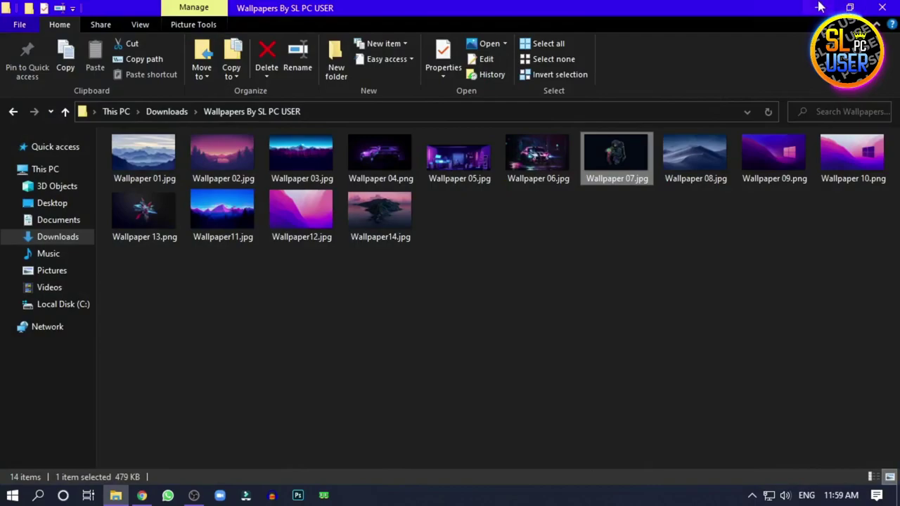
left_click(819, 7)
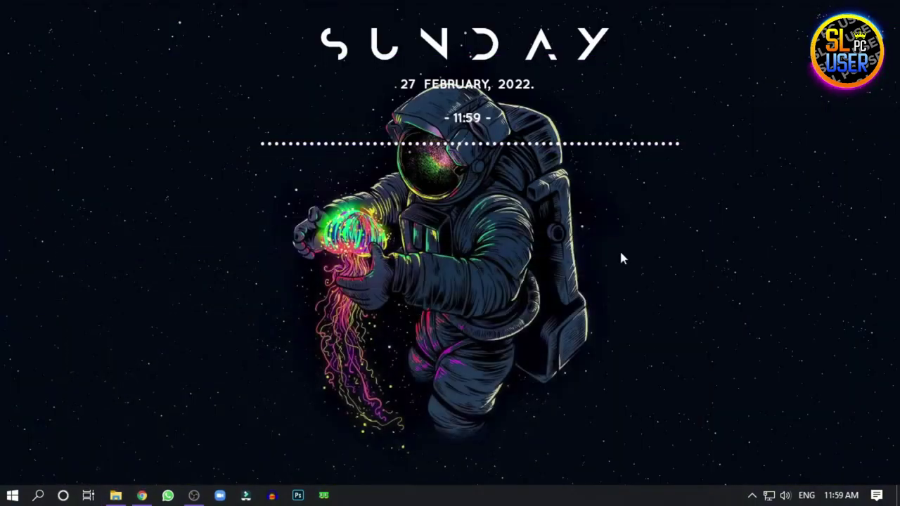
- Restore the wallpapers folder, set Wallpaper 09.png as the desktop background and minimize the folder to view it
left_click(115, 496)
left_click(765, 161)
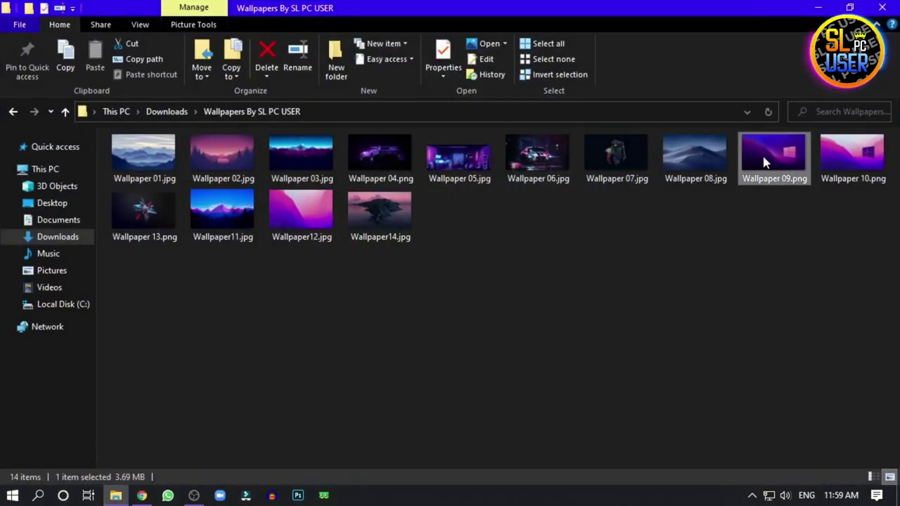
right_click(787, 163)
left_click(739, 88)
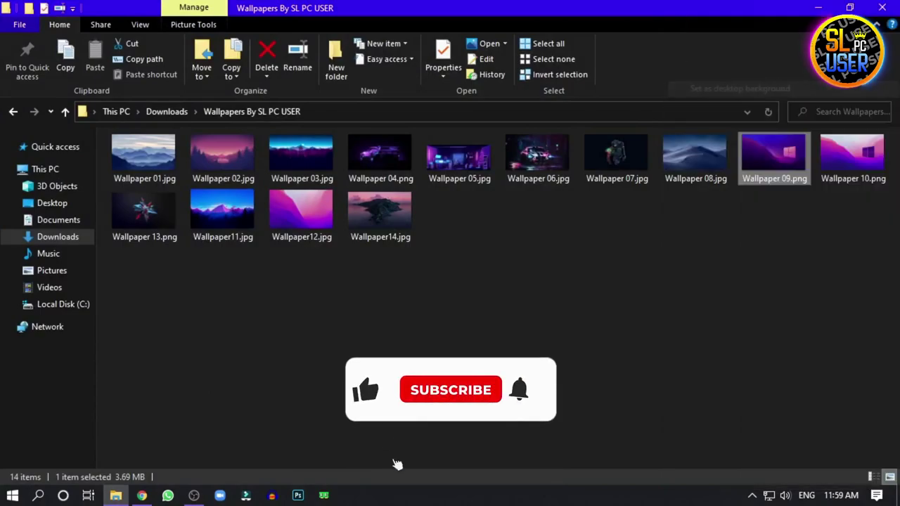
left_click(804, 10)
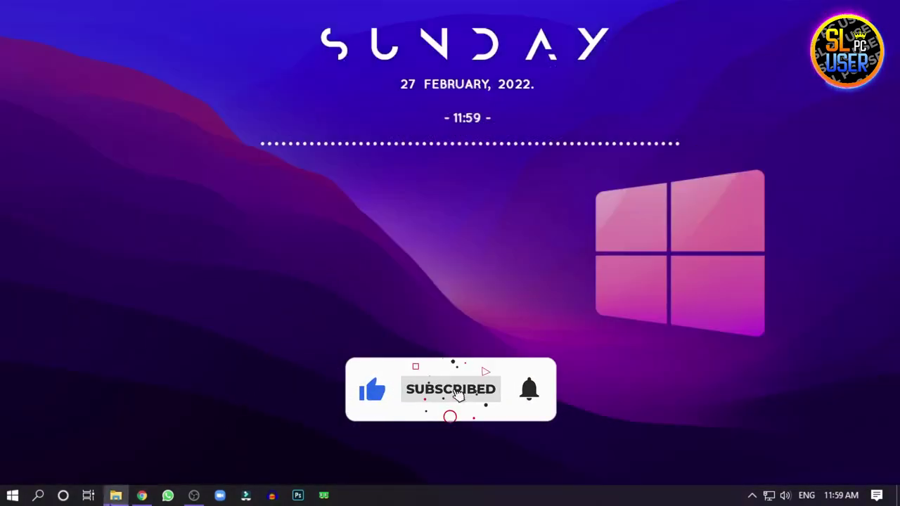
- Bring back the wallpapers folder, set Wallpaper 07.jpg as the desktop background and minimize the folder window
left_click(115, 496)
right_click(379, 210)
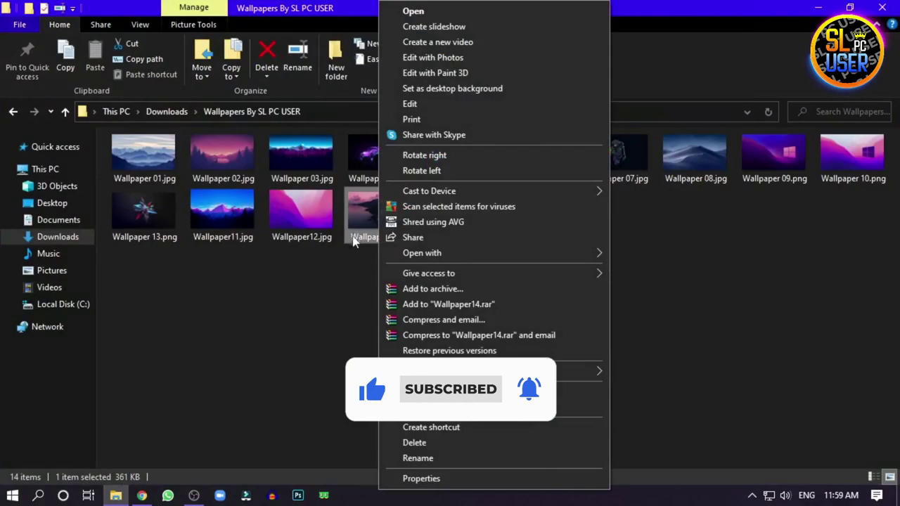
left_click(607, 169)
left_click(632, 139)
right_click(633, 139)
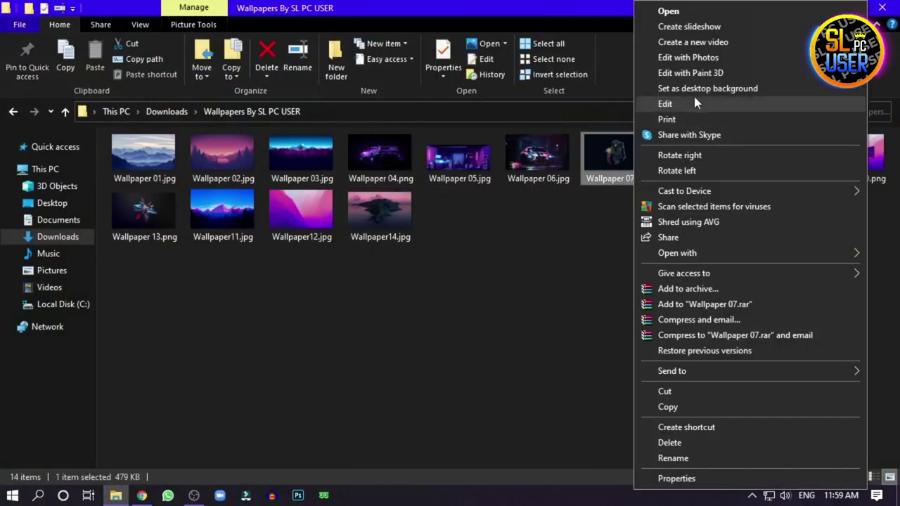
left_click(703, 87)
left_click(817, 7)
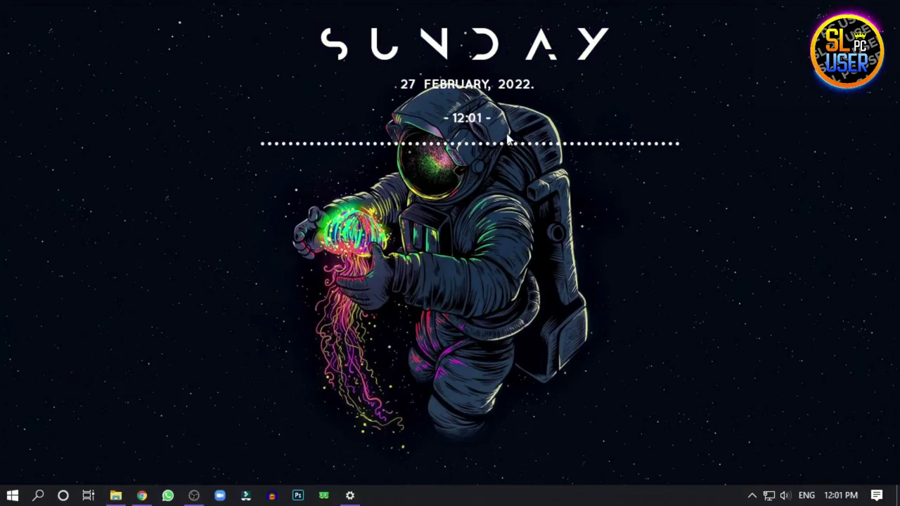
- Play the Summer Vibes track from the Music folder, minimize the folder and move the player window clear of the clock and visualizer
left_click(116, 496)
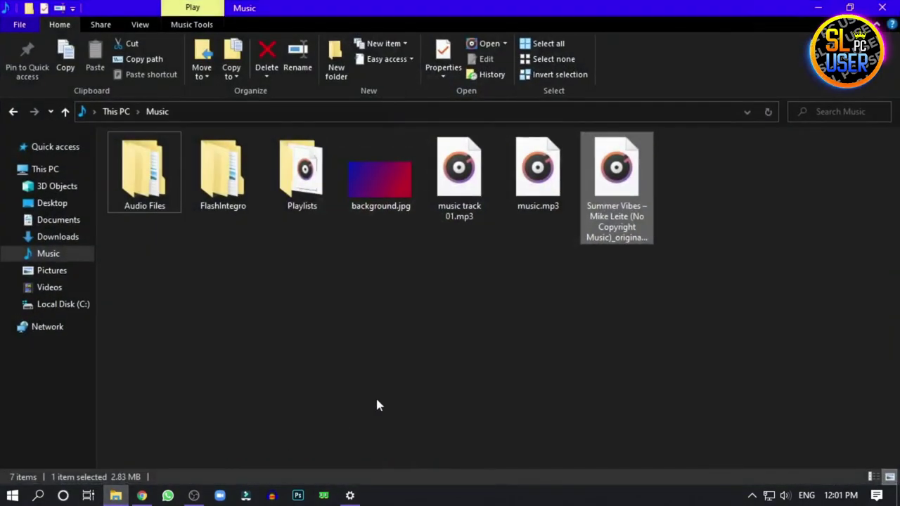
left_click(489, 43)
left_click(825, 4)
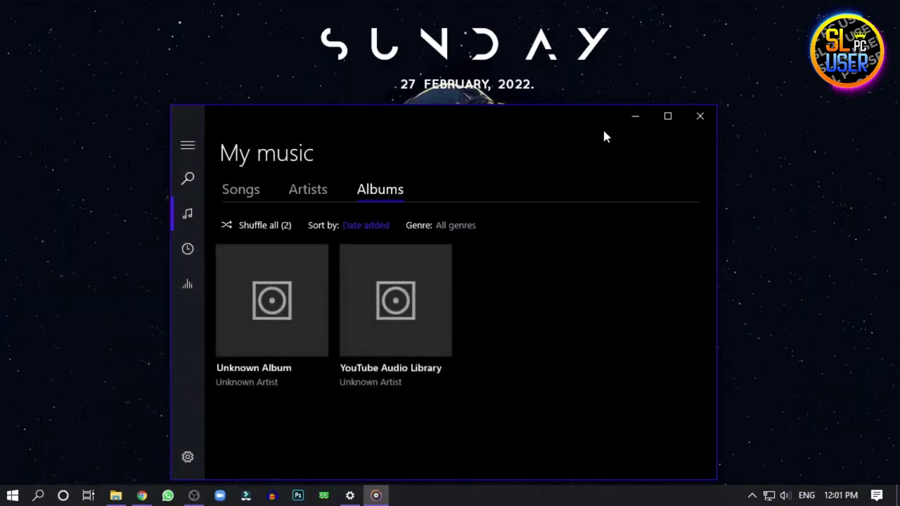
left_click_drag(507, 115, 735, 284)
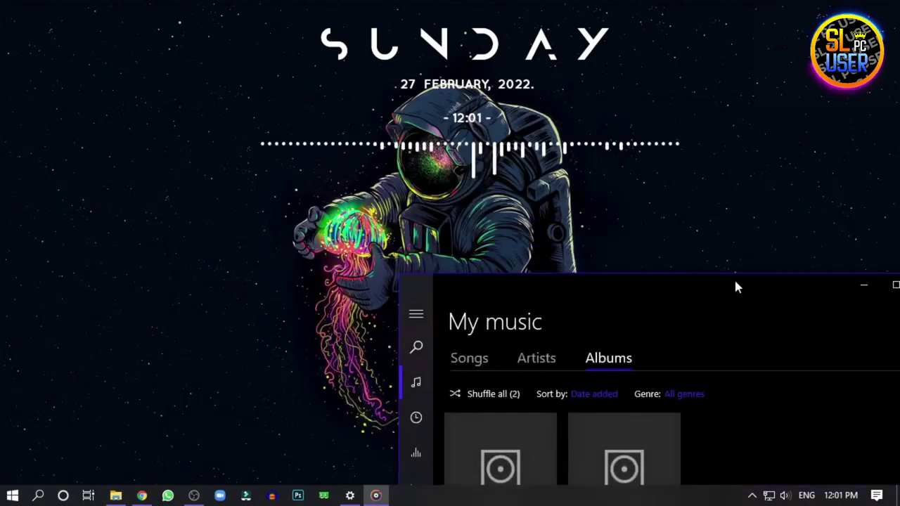